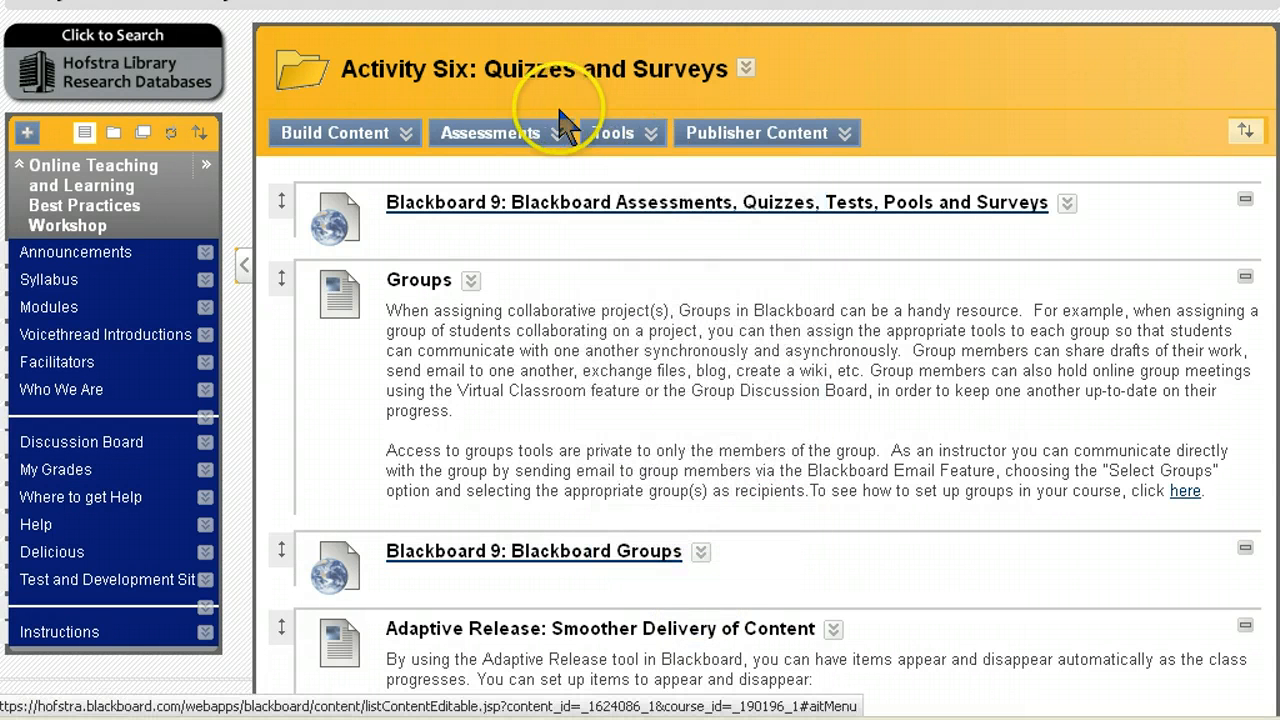
Step: Choose Test from the Assessments menu in the Activity Six: Quizzes and Surveys area
left_click(537, 133)
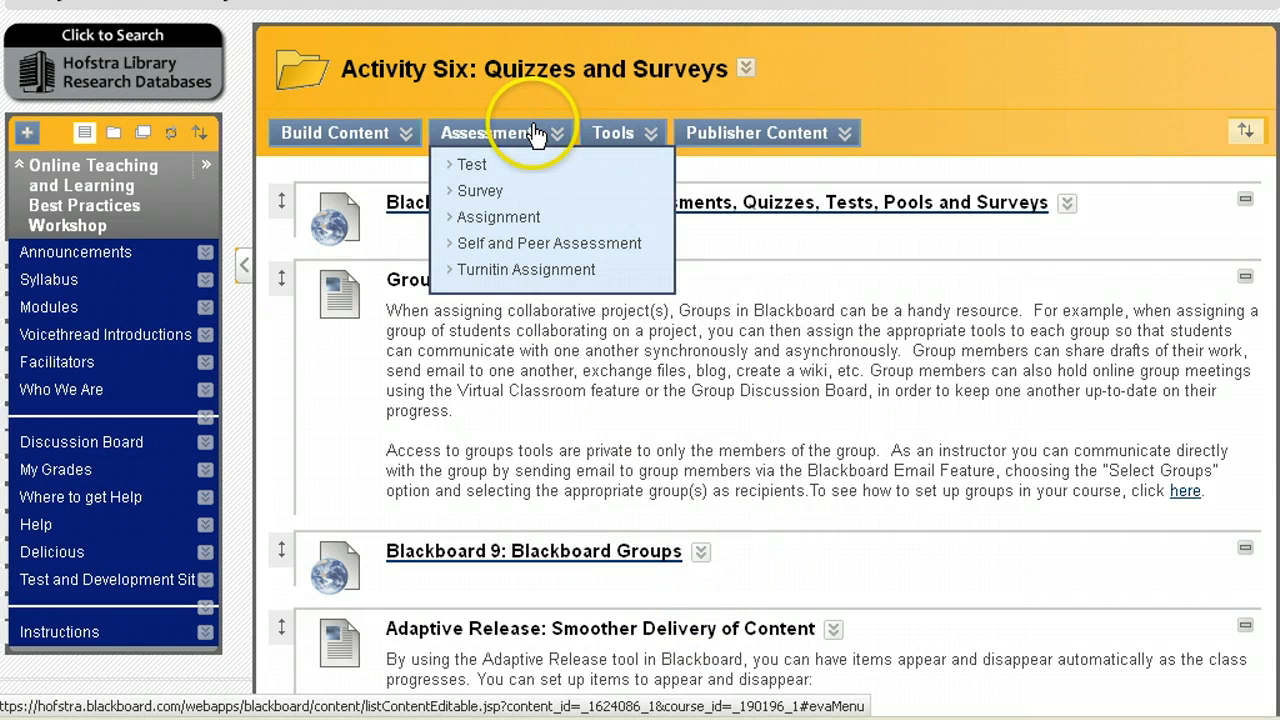
left_click(507, 193)
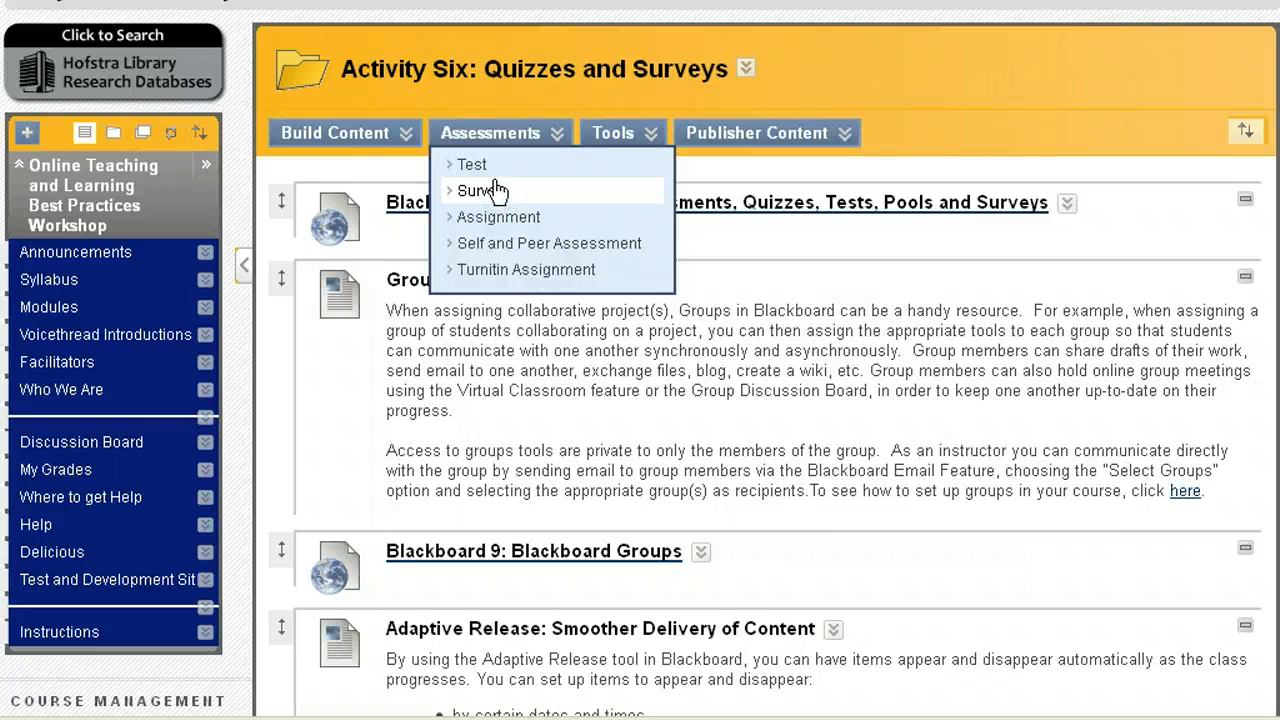
left_click(476, 166)
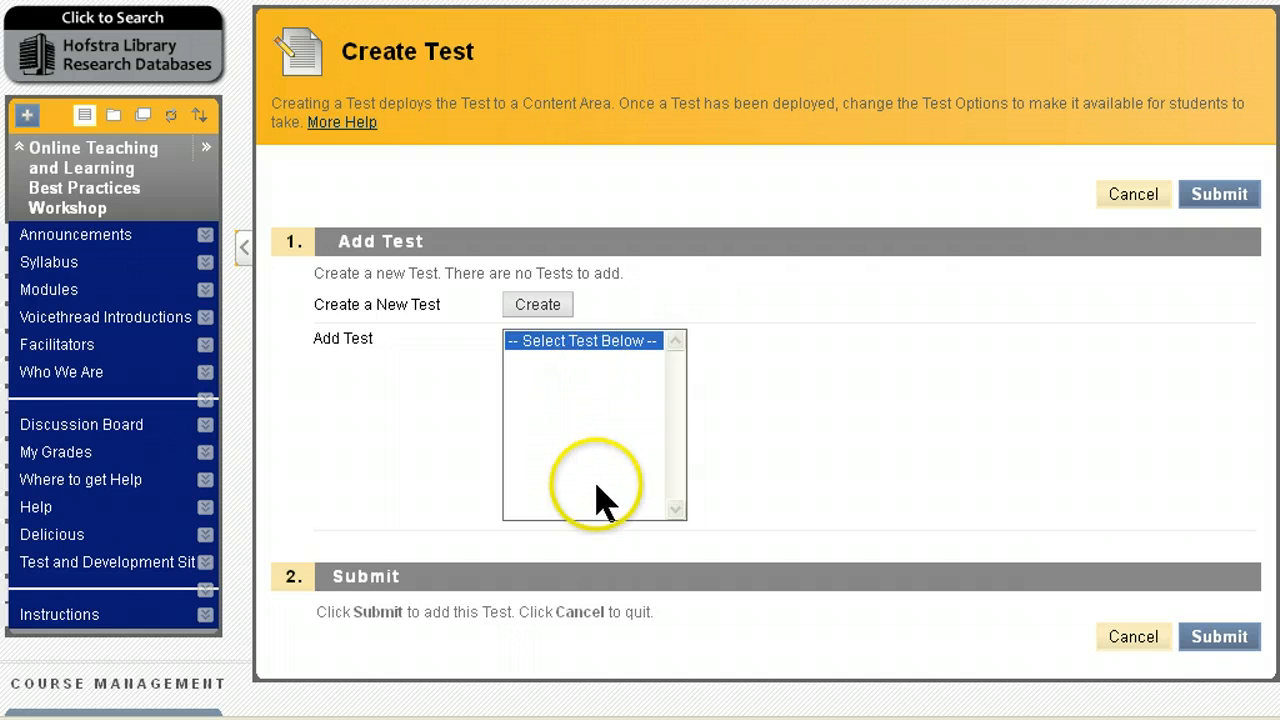
Step: Create a new test named 'Sample Online Test' with description 'Description appears outside.'
left_click(545, 312)
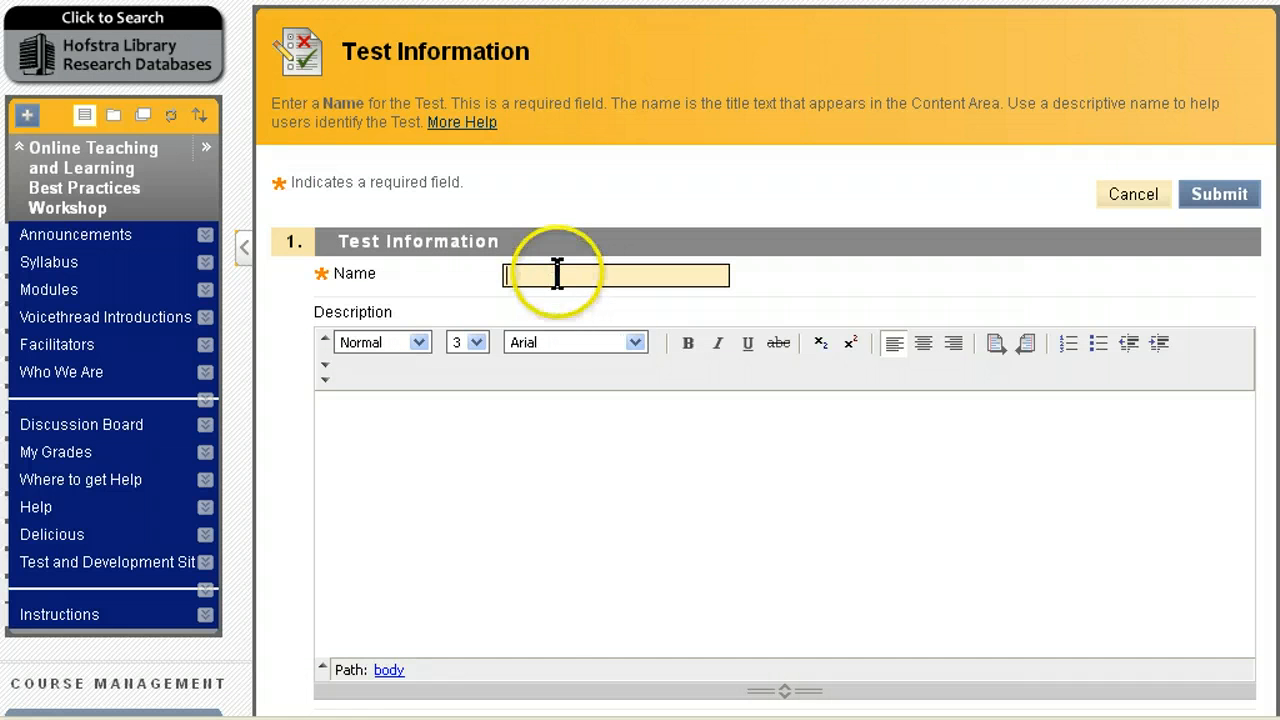
left_click(557, 274)
type("Sample Online Test")
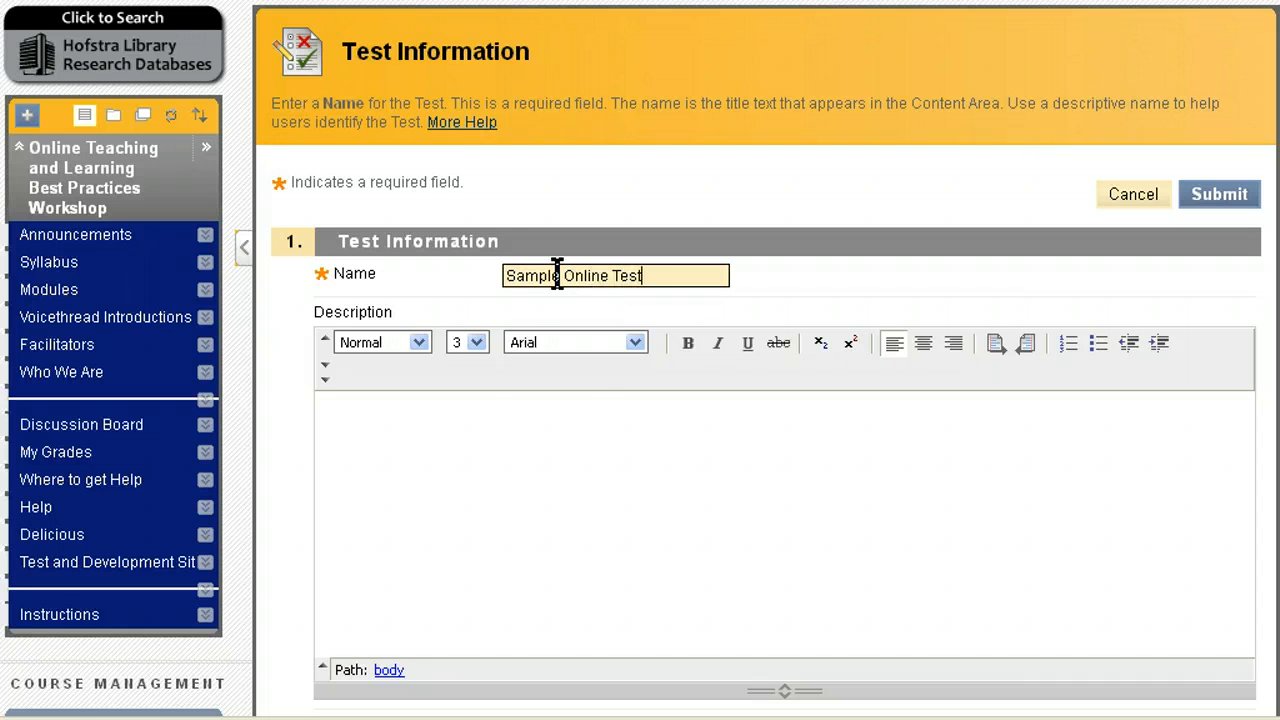
left_click(495, 445)
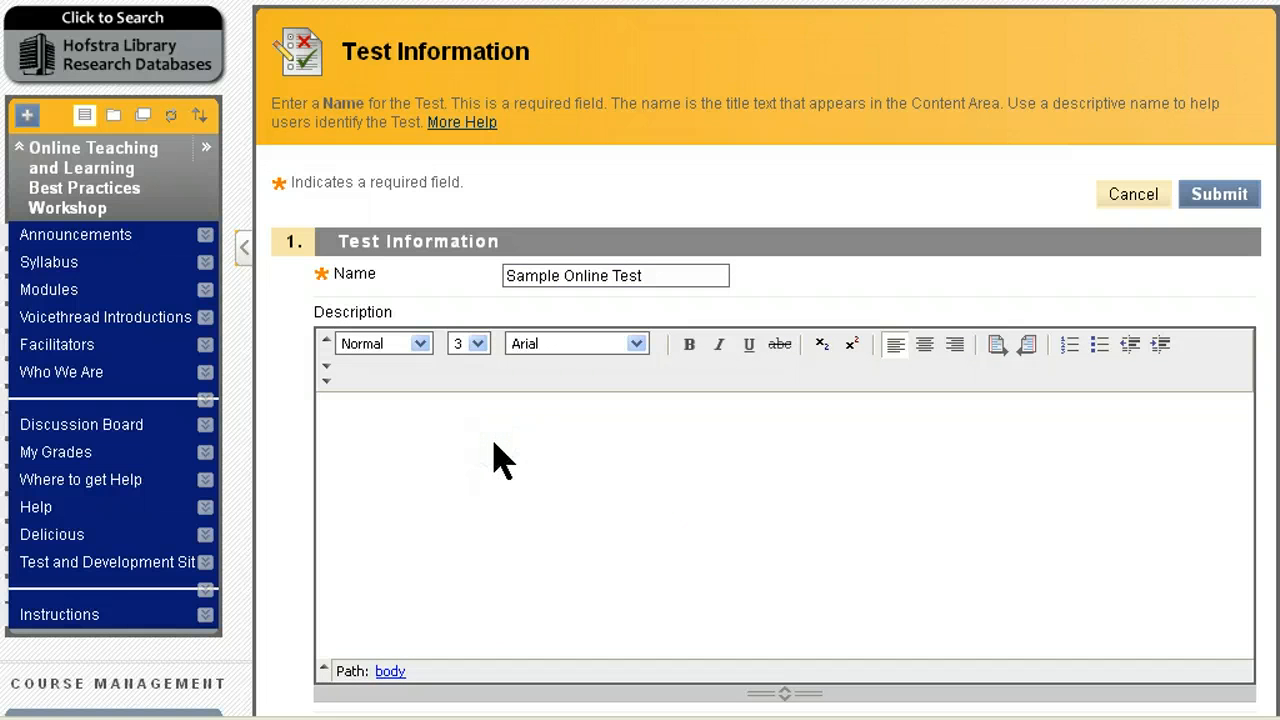
type("Description appears")
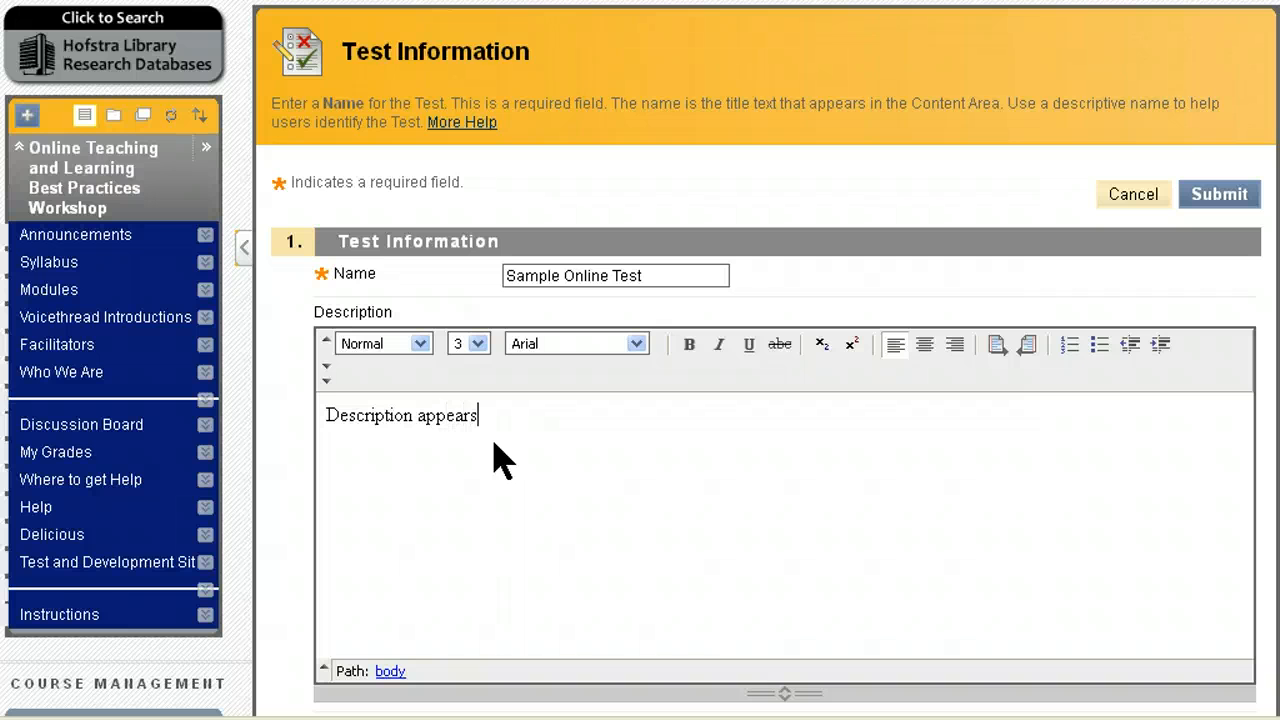
type(" outside.")
Step: Add the test instructions and submit to save the new test
left_click(581, 529)
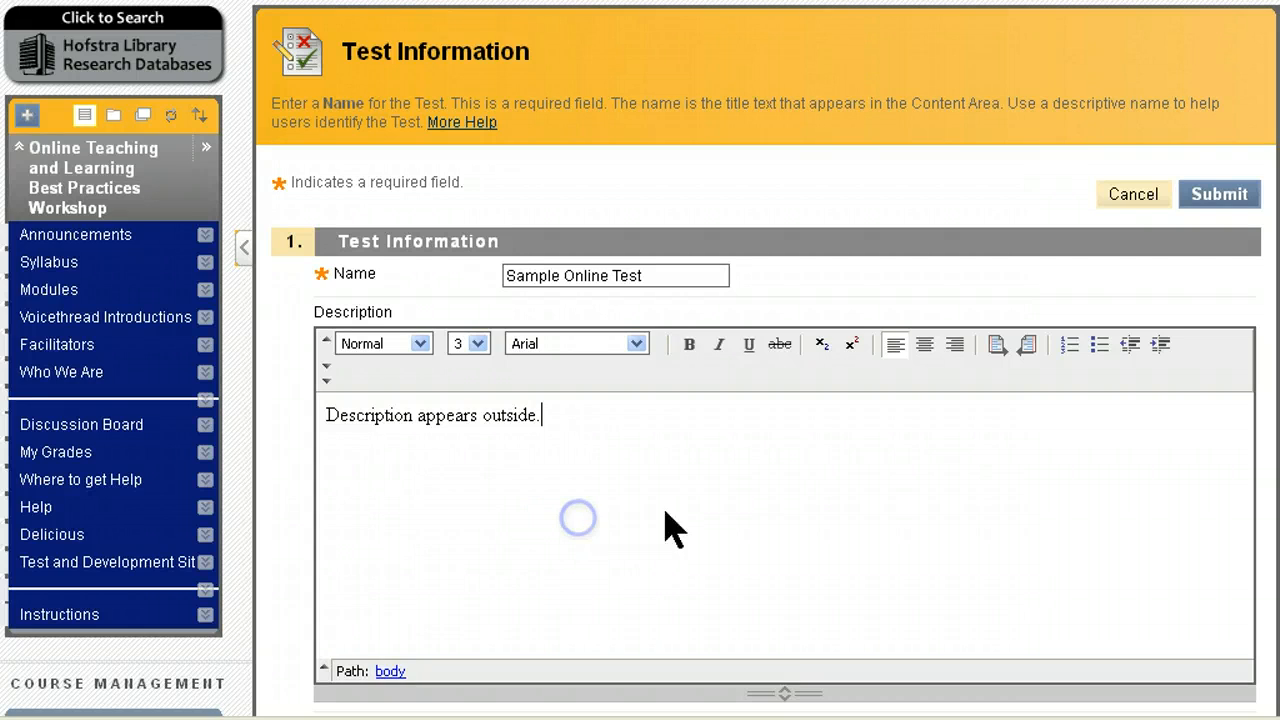
scroll(770, 480, "down", 4)
left_click(670, 492)
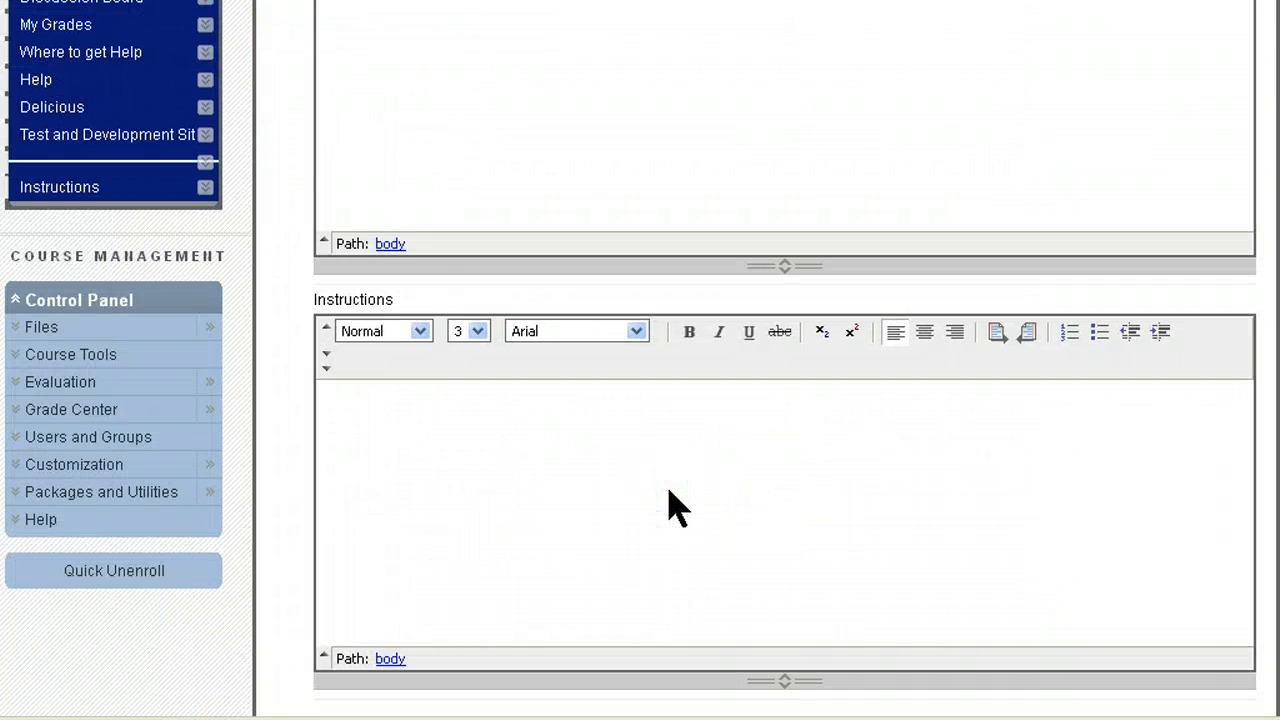
type("Instructions appear inside.")
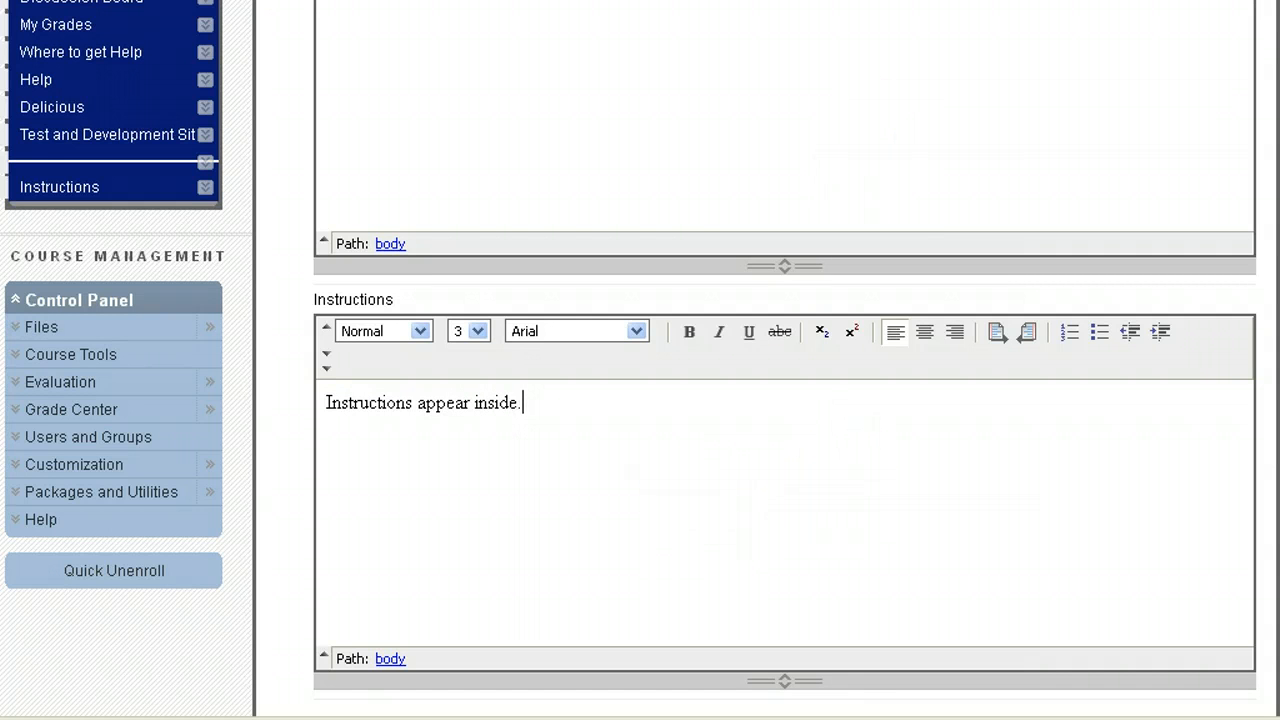
scroll(1270, 340, "down", 3)
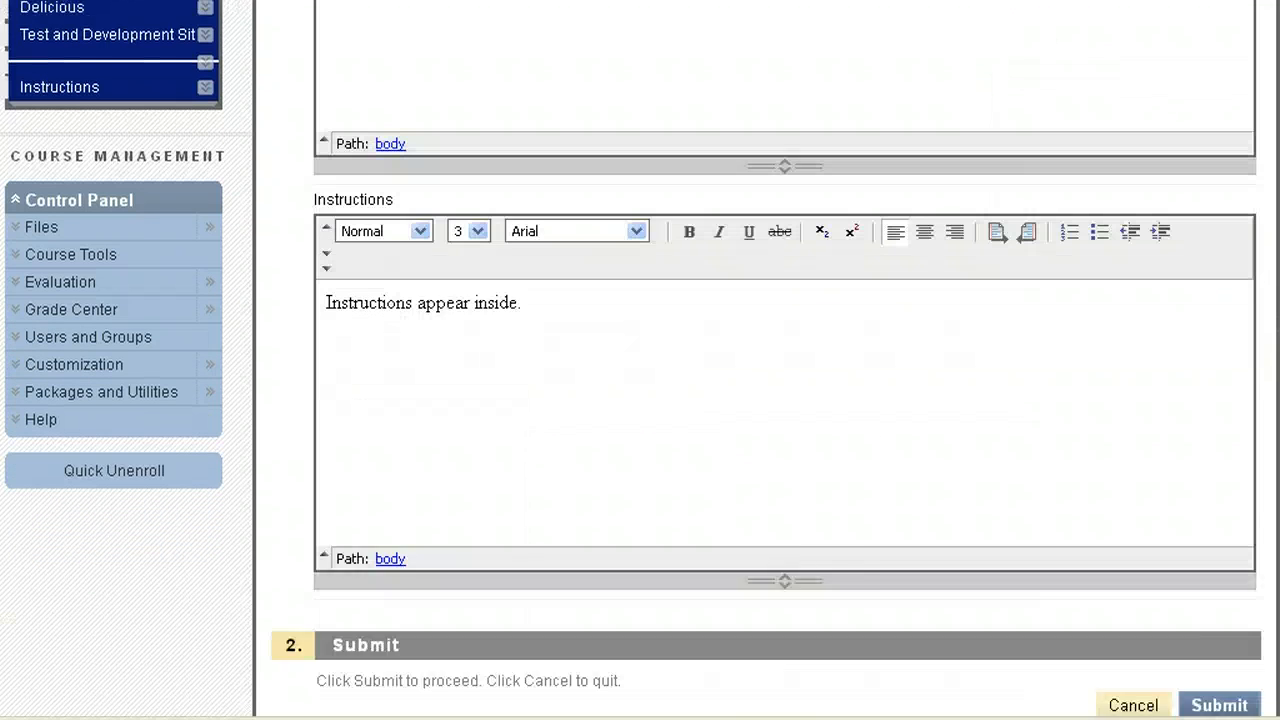
left_click(1240, 684)
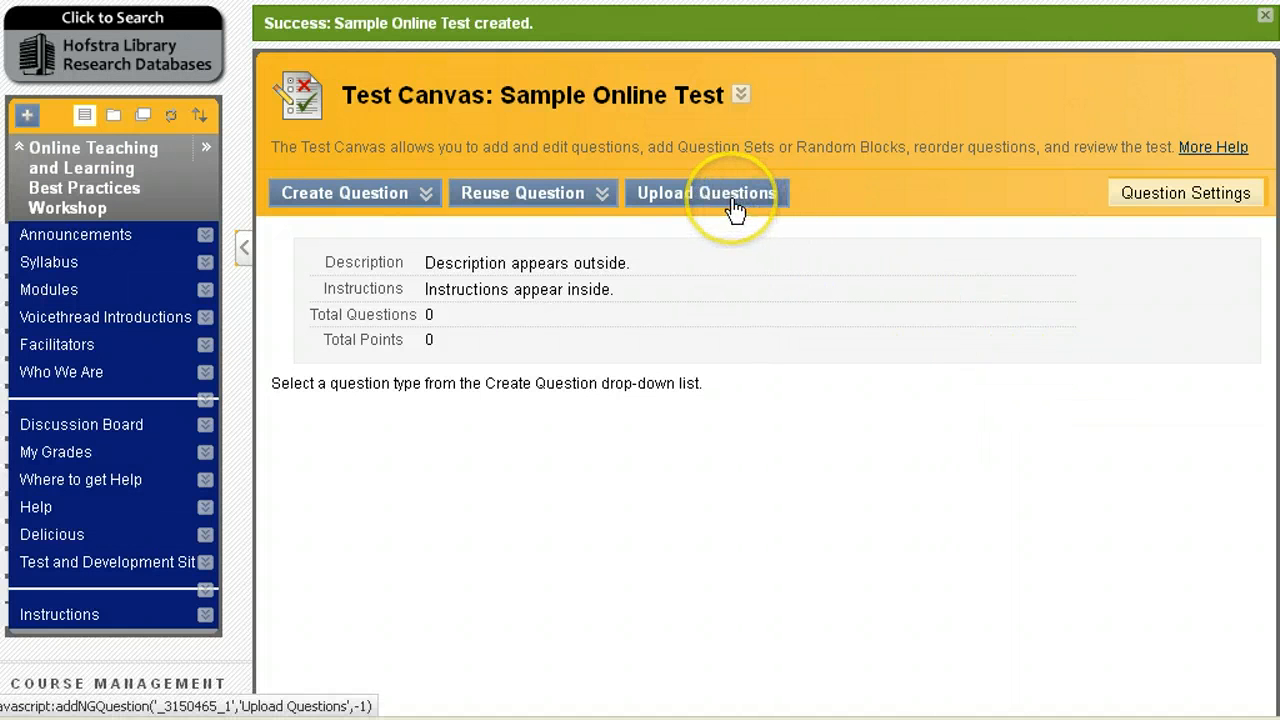
Step: From the Create Question list on the test canvas, pick Multiple Choice
left_click(570, 195)
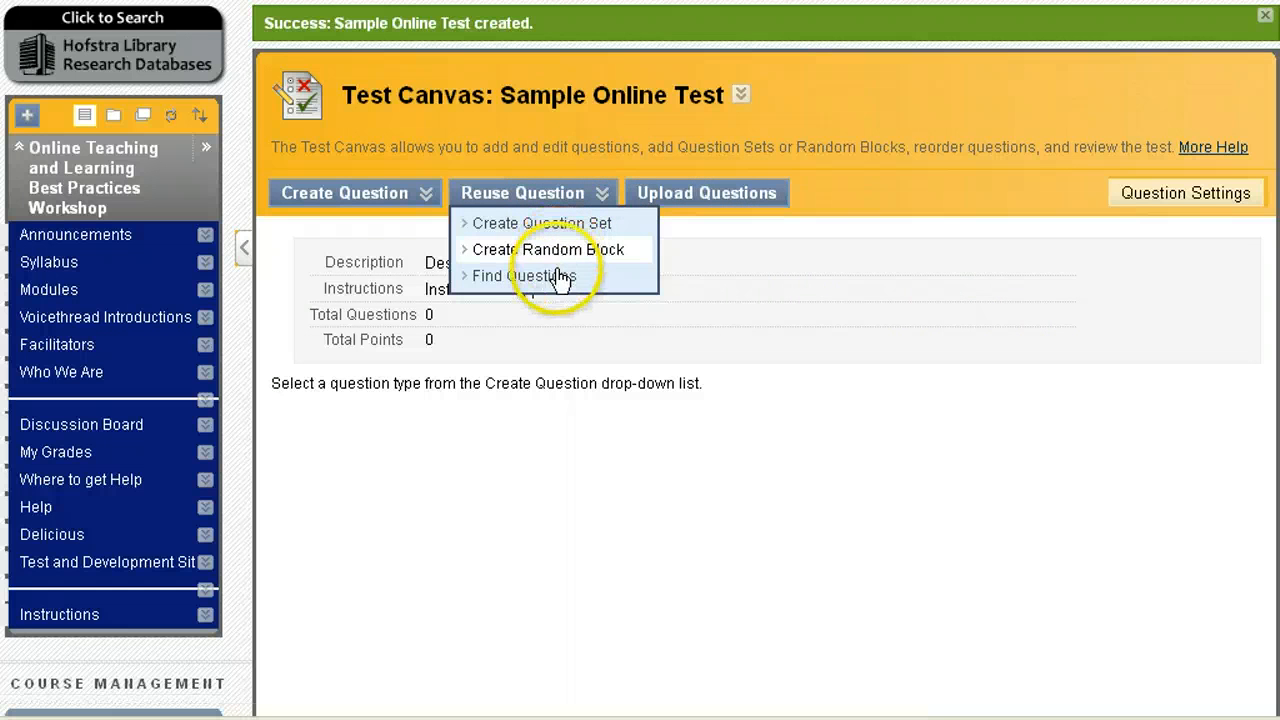
left_click(415, 192)
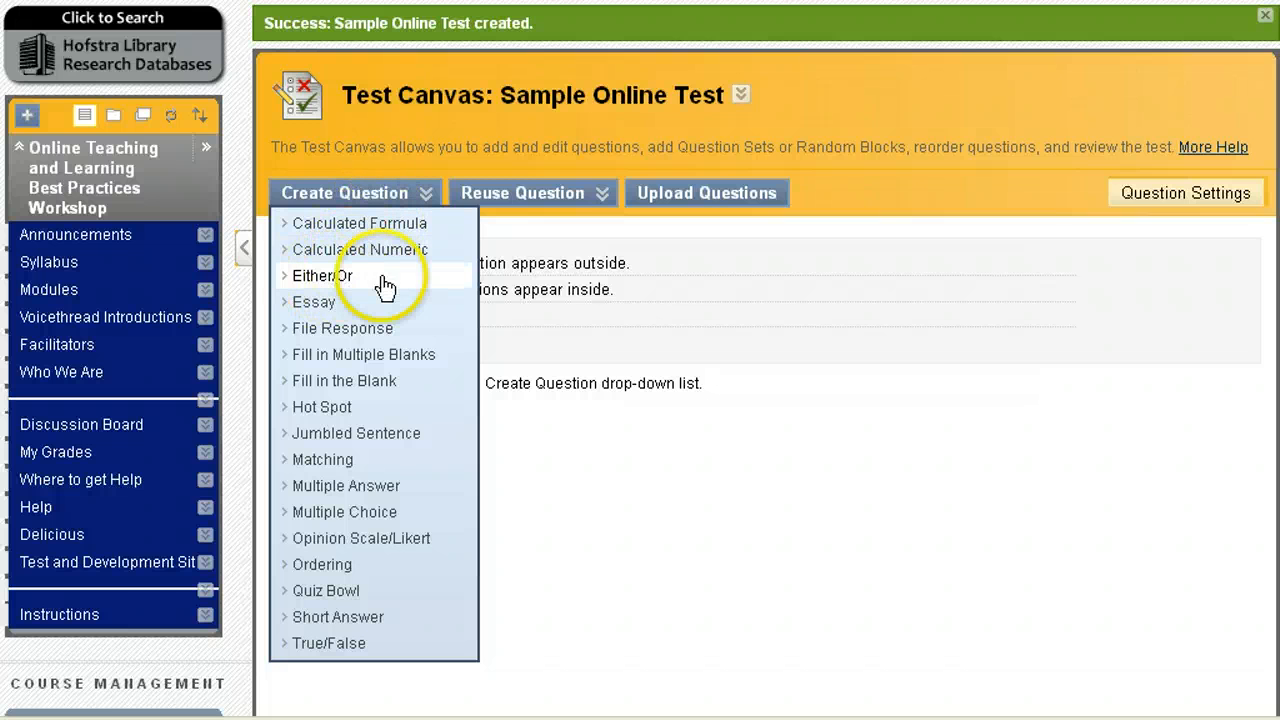
left_click(327, 316)
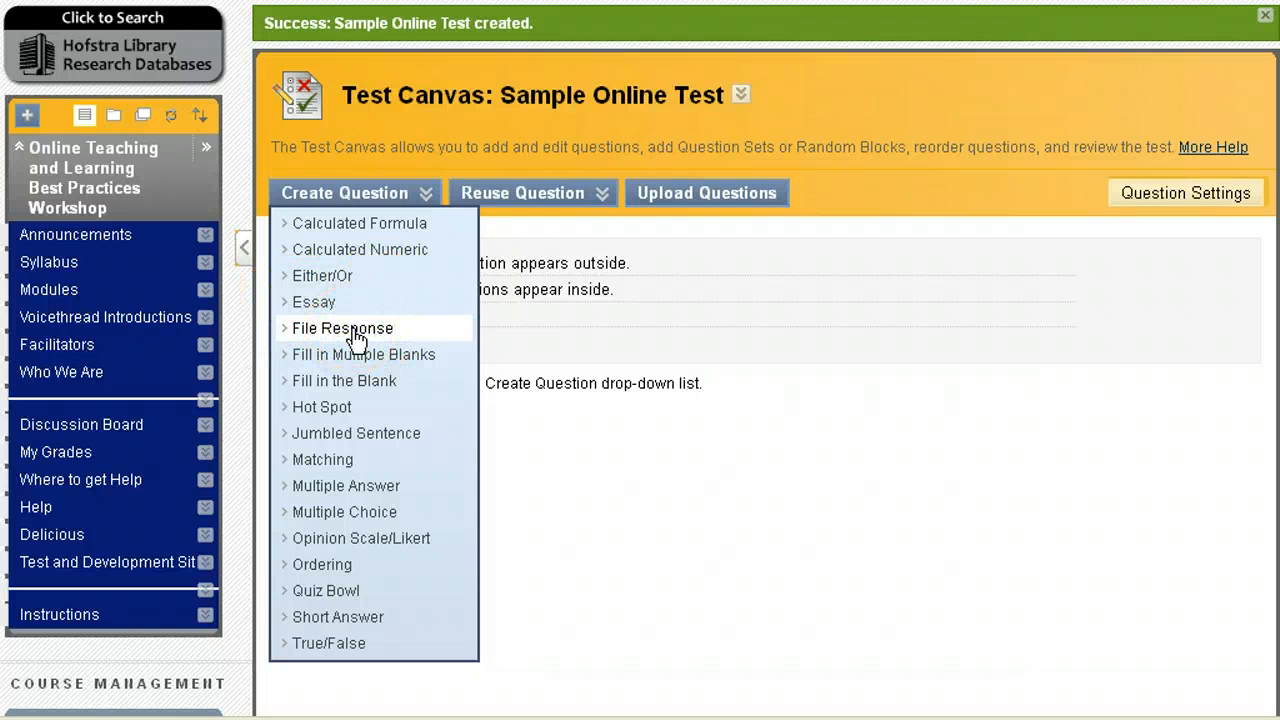
left_click(344, 334)
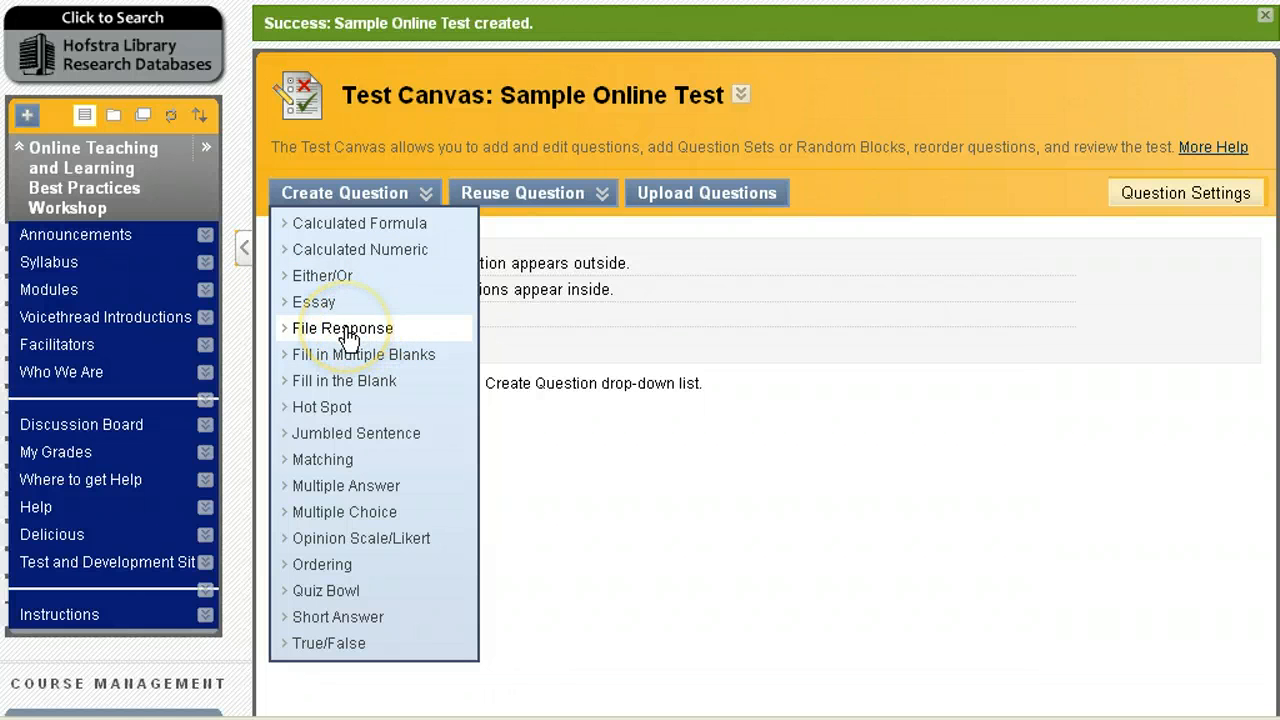
left_click(352, 356)
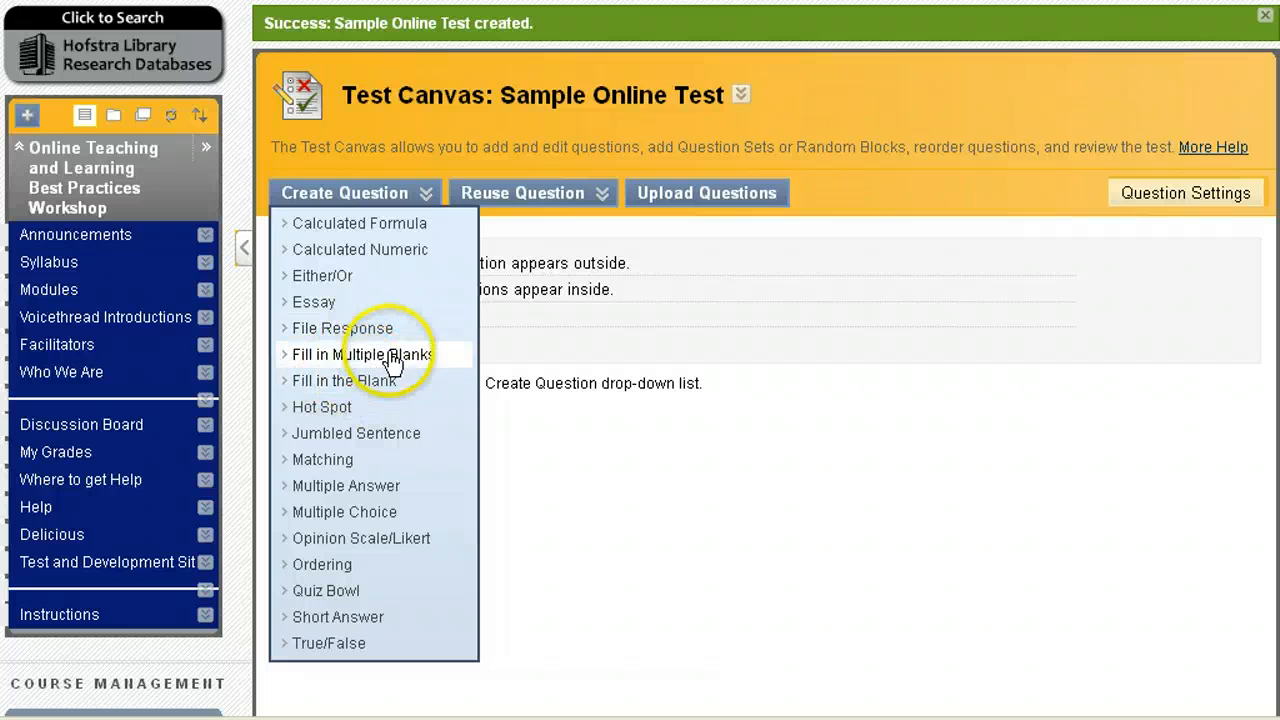
left_click(320, 410)
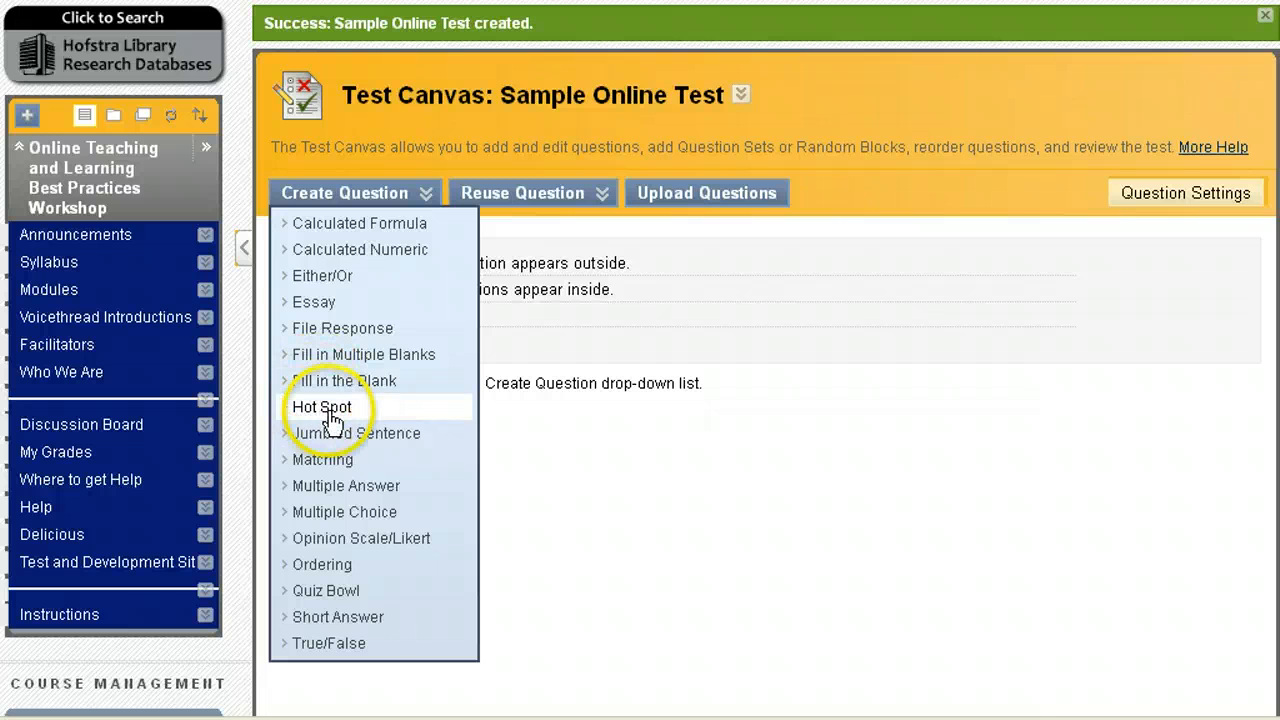
left_click(350, 512)
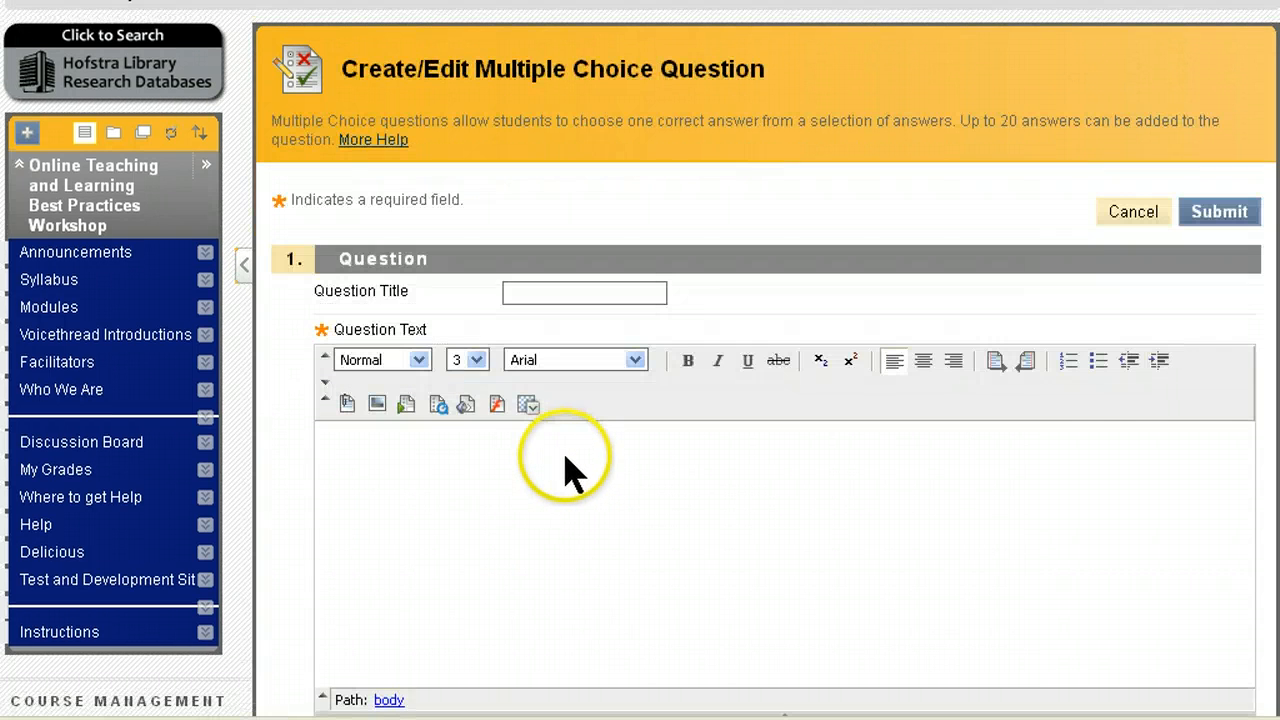
Step: Title the question 'First Question' with text 'How many Modules have you completed in this course?', fixing 'couse'
left_click(541, 292)
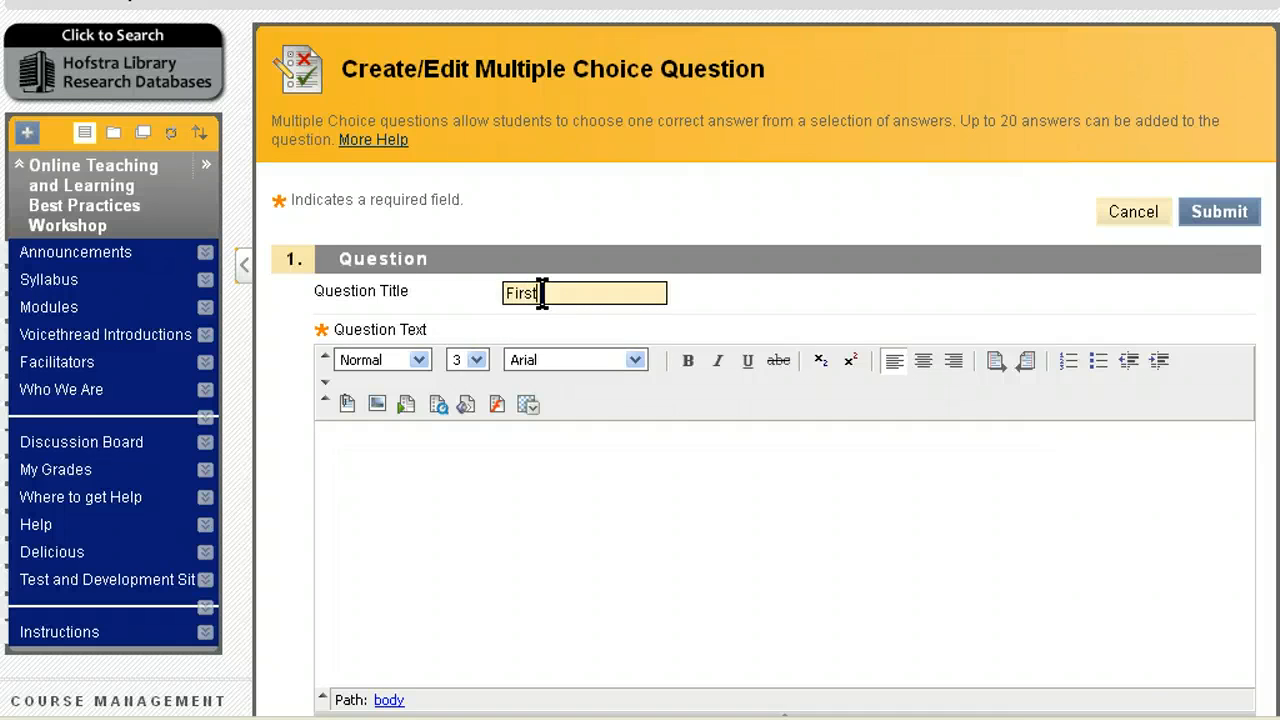
type("First Question")
left_click(392, 504)
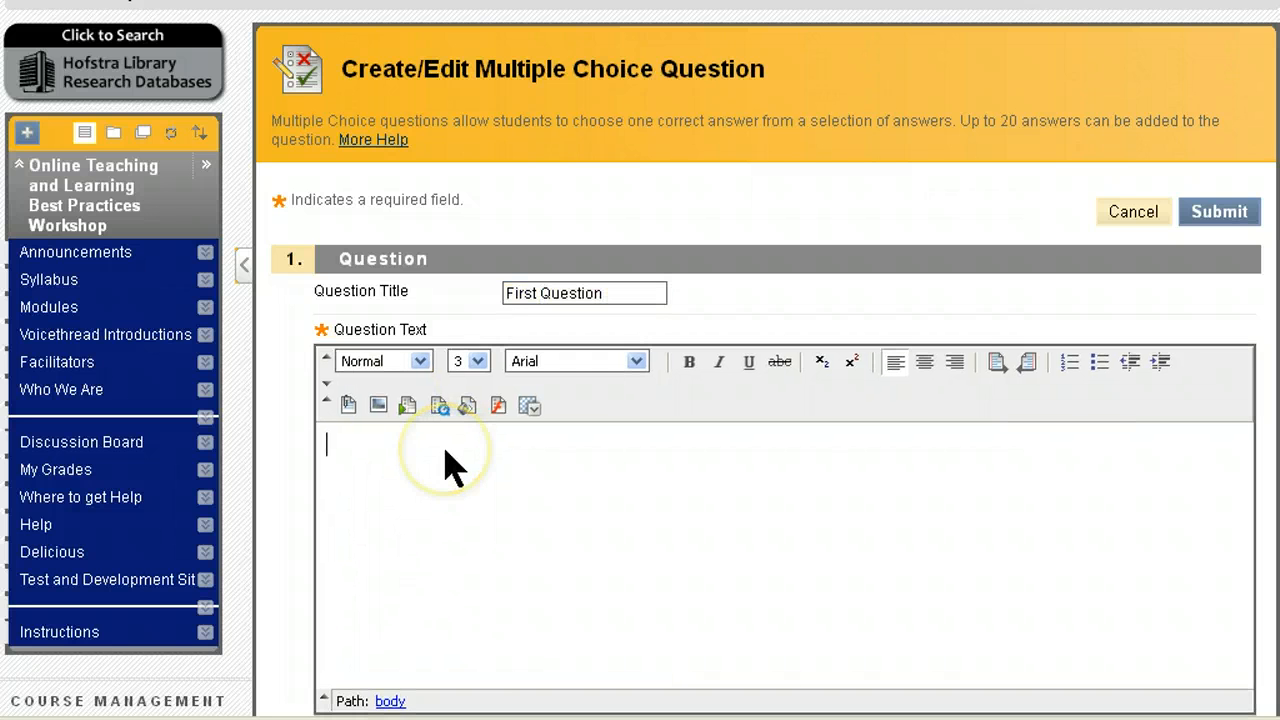
type("How")
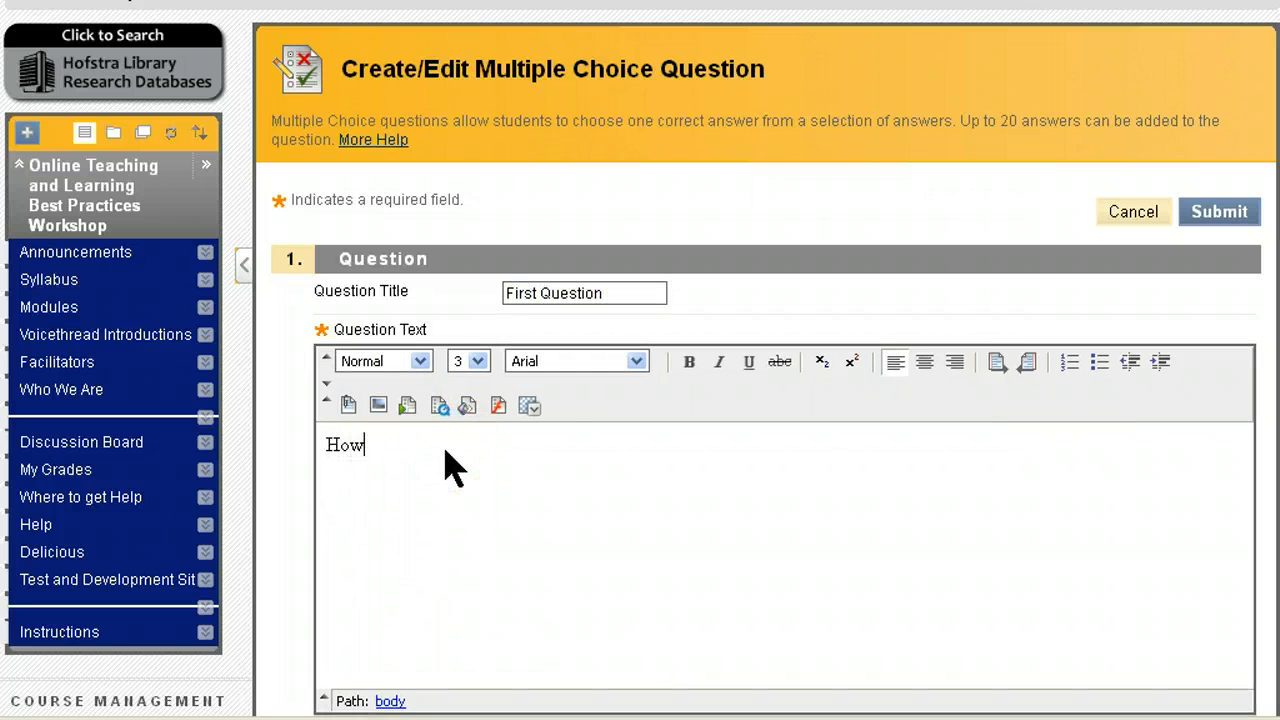
type(" many Modules have you complet")
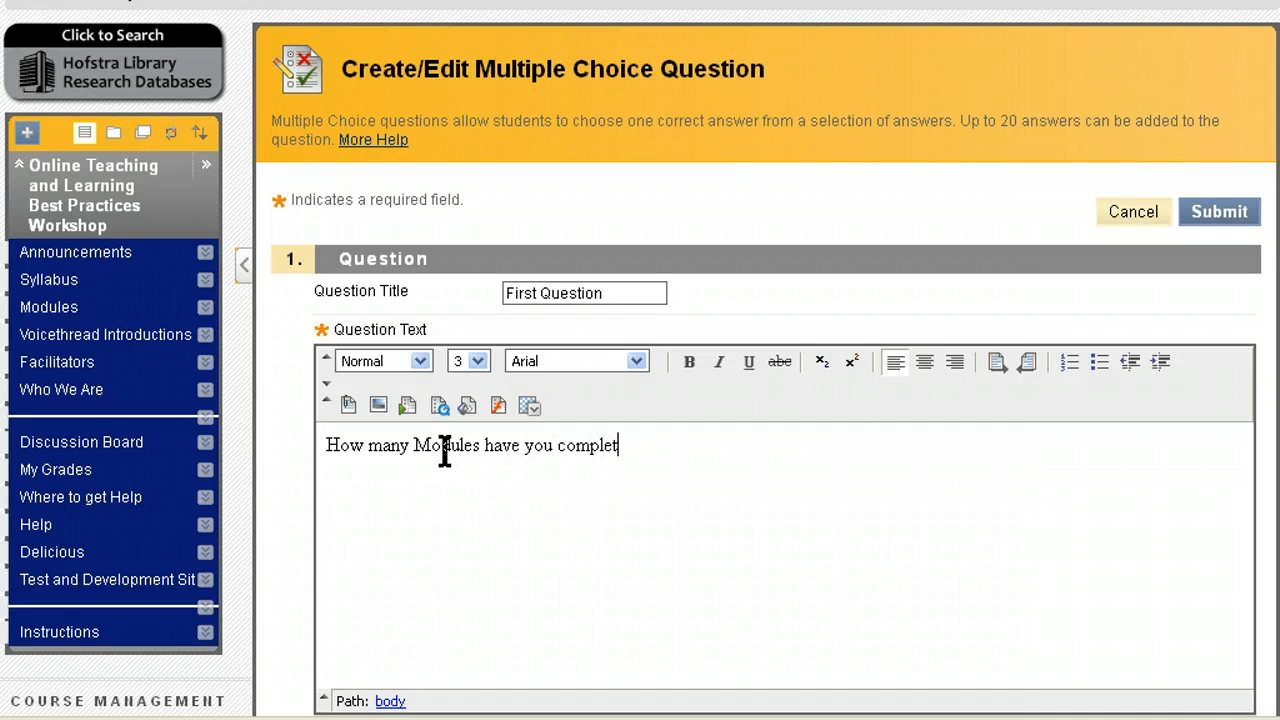
type("ed in this couse")
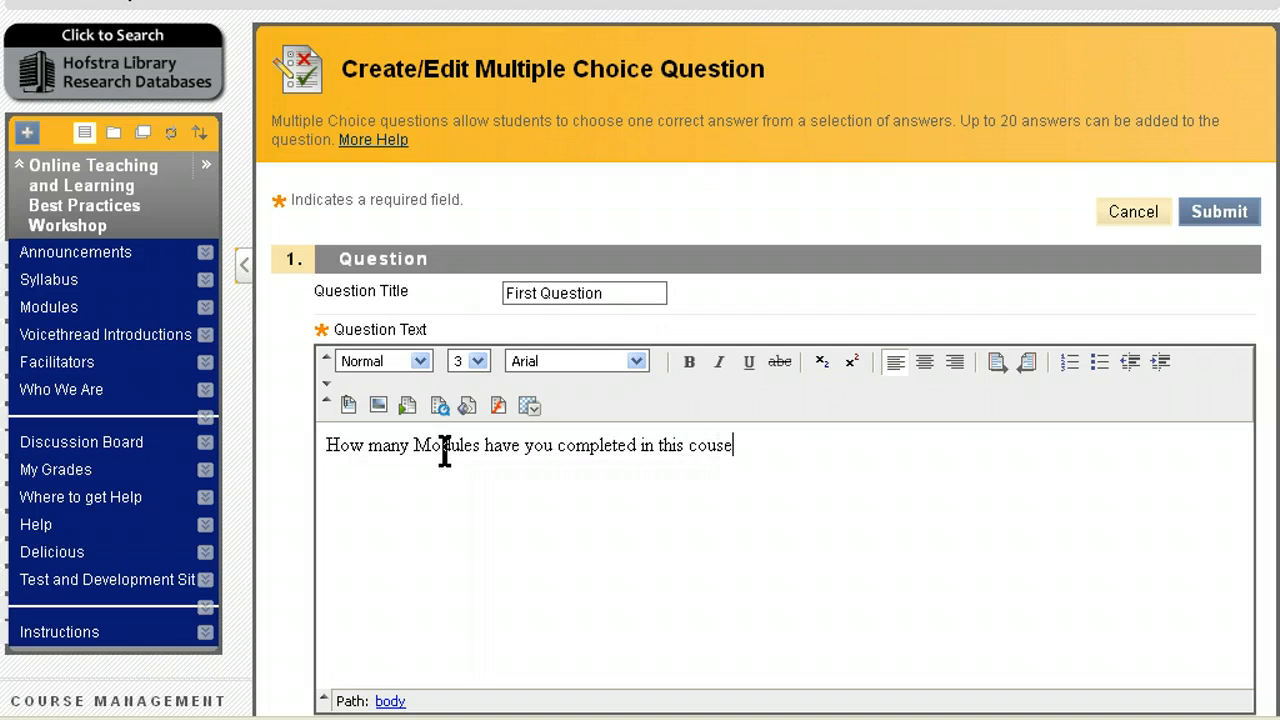
type("?")
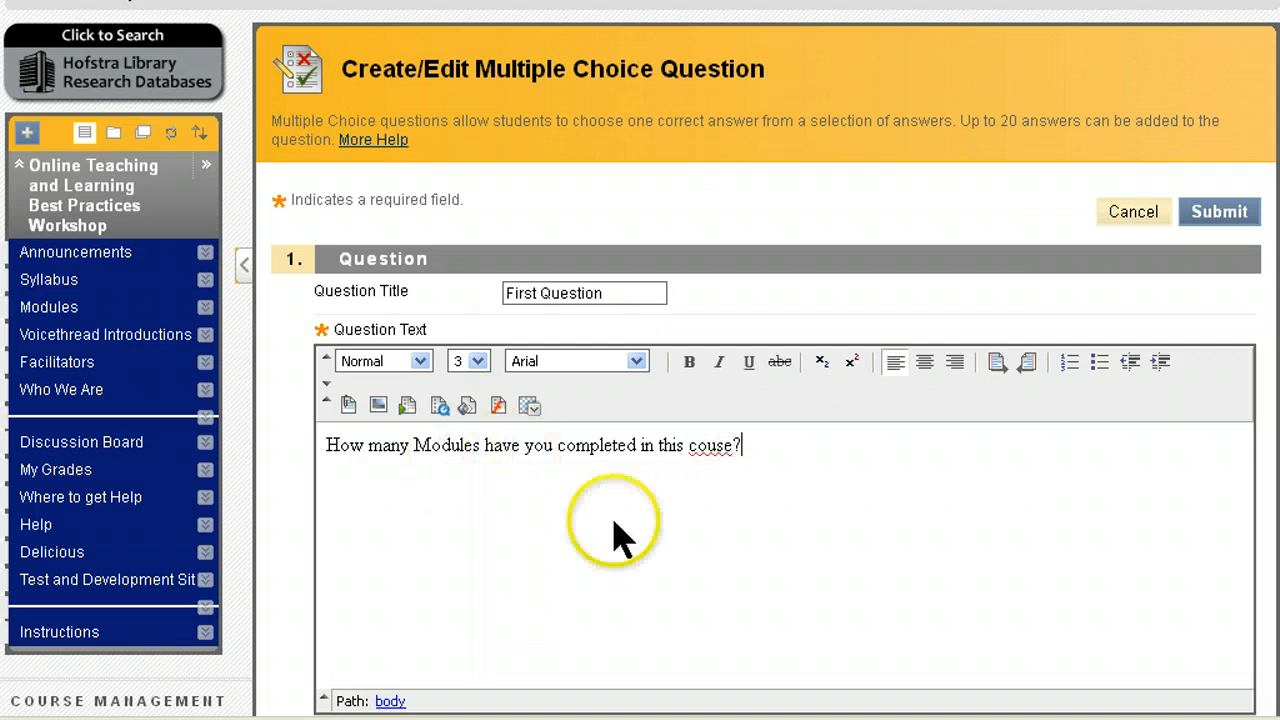
left_click(712, 445)
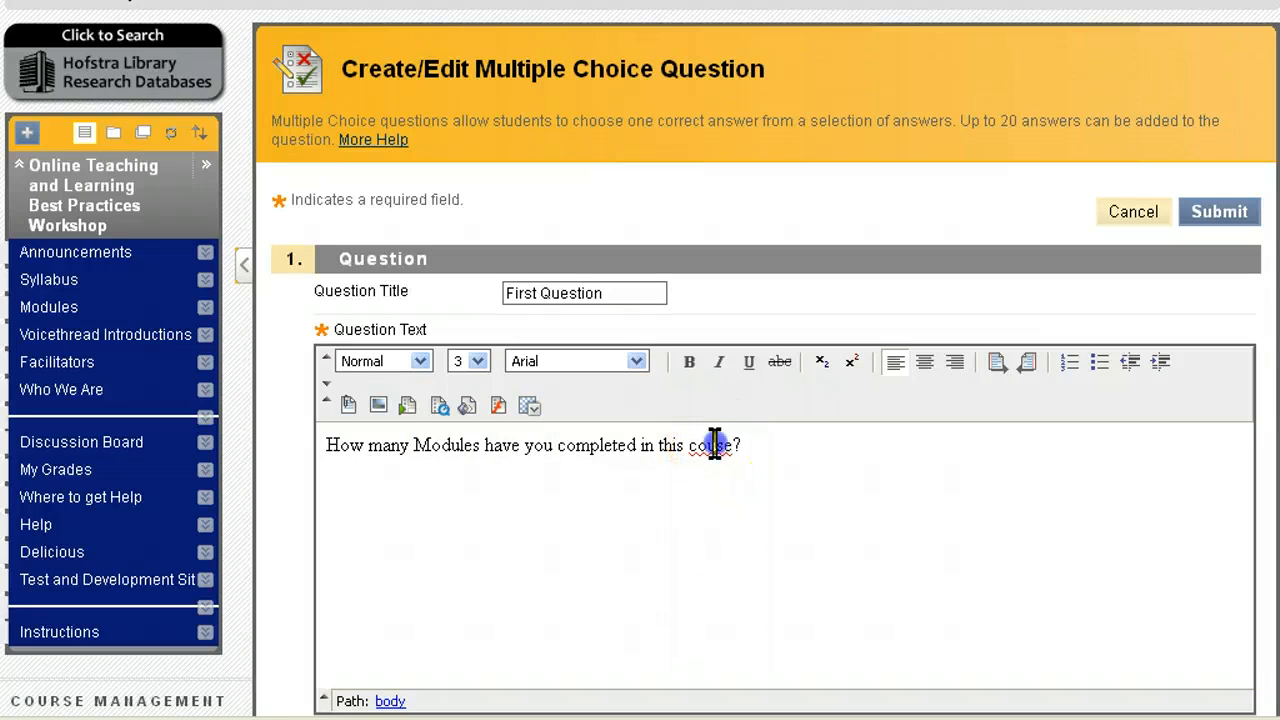
type("r")
scroll(828, 515, "down", 7)
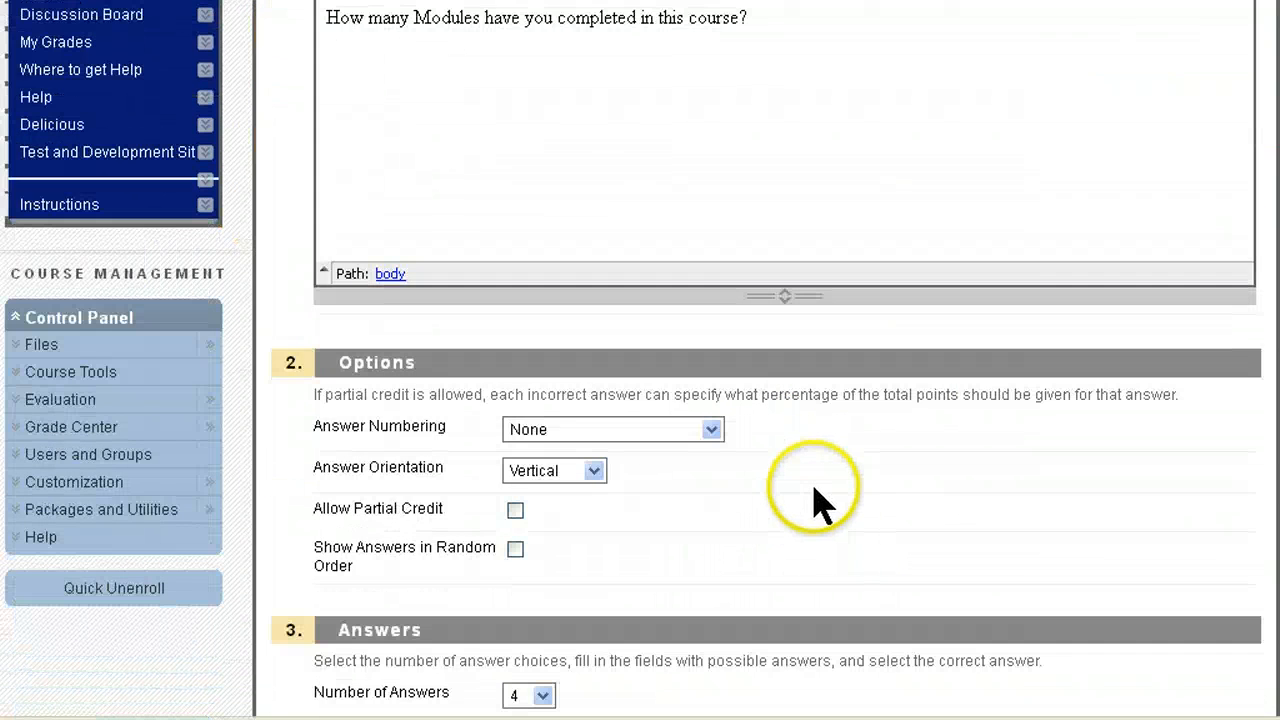
Step: Keep four answers and fill in the answer texts 1, 2, 3 and 3
scroll(814, 491, "down", 3)
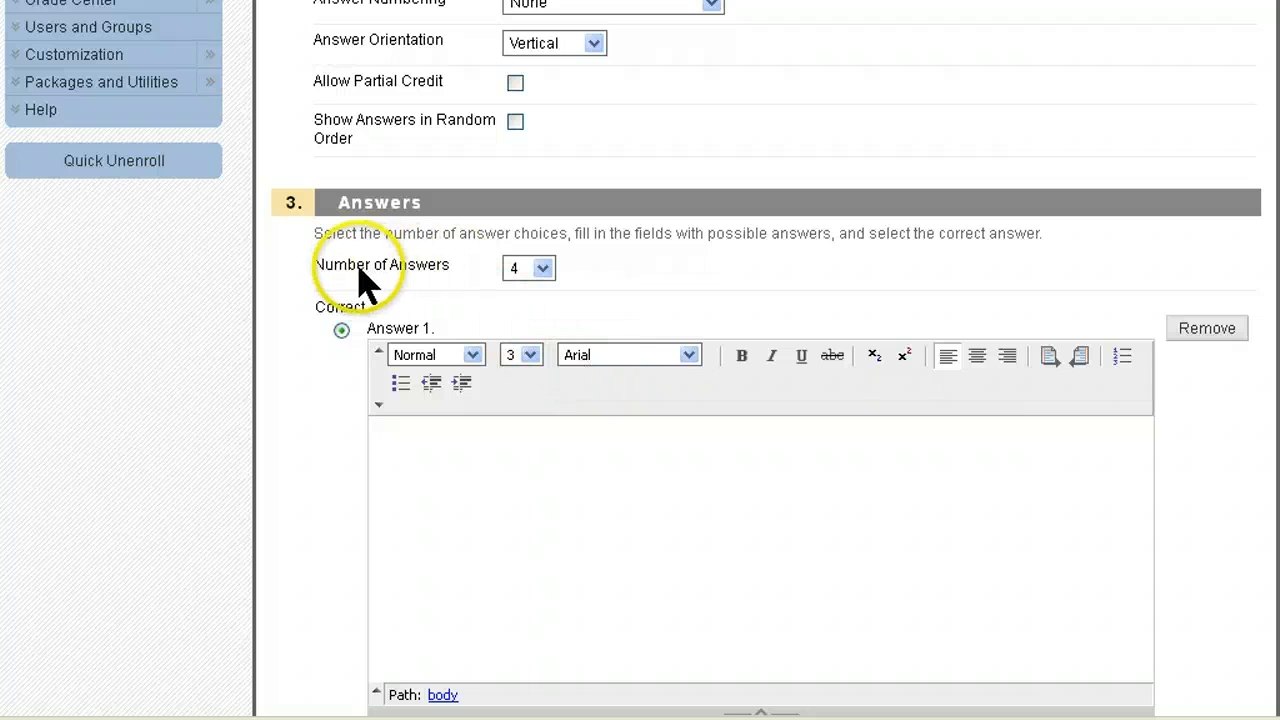
left_click(549, 270)
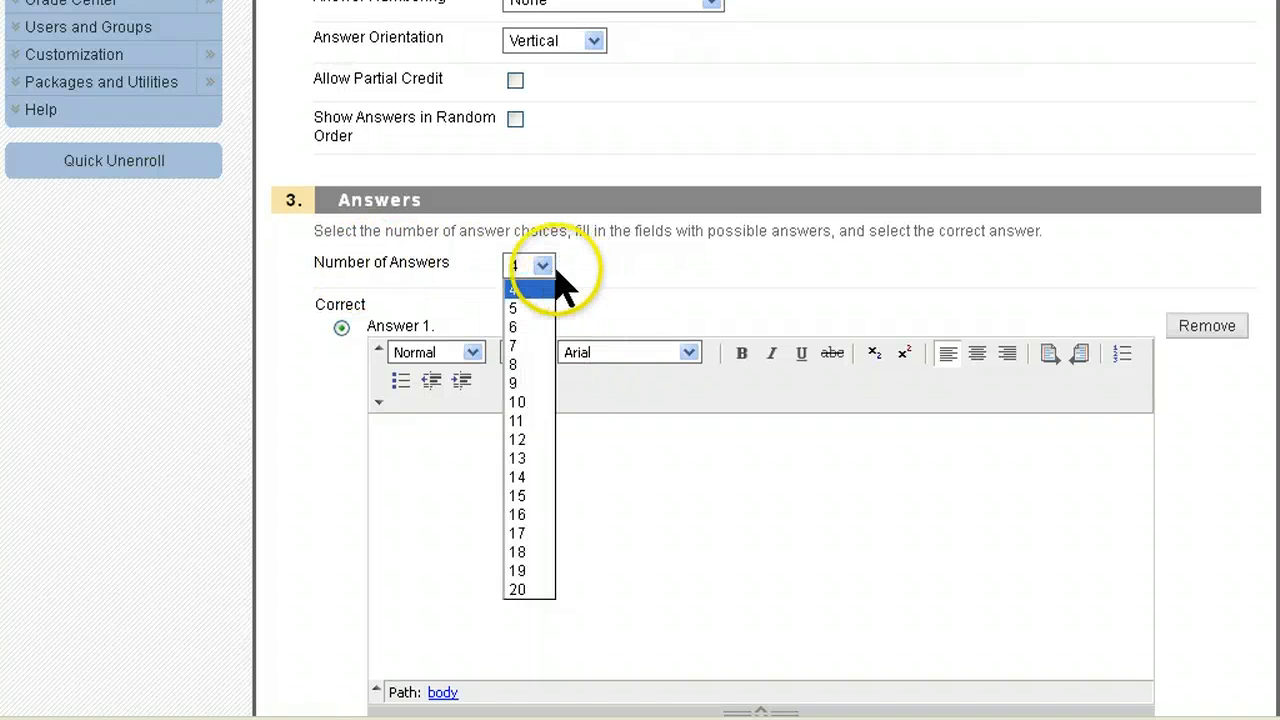
left_click(560, 288)
scroll(705, 278, "down", 3)
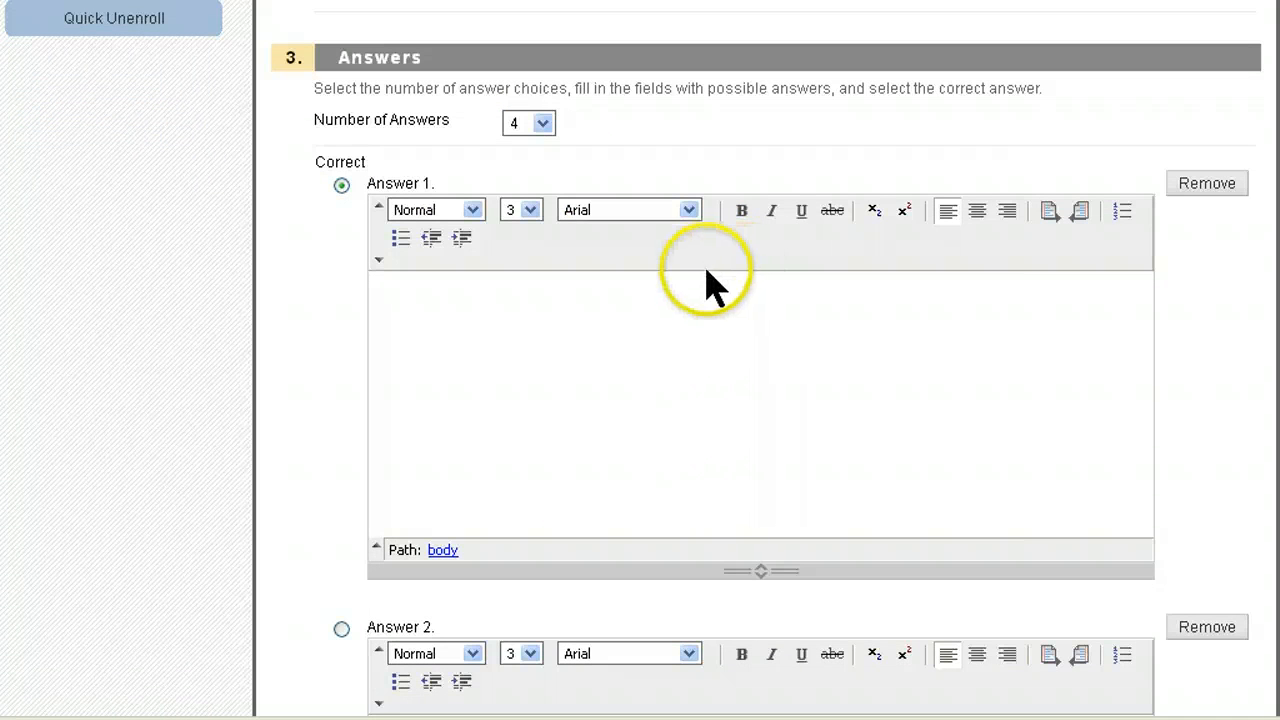
left_click(543, 305)
type("1")
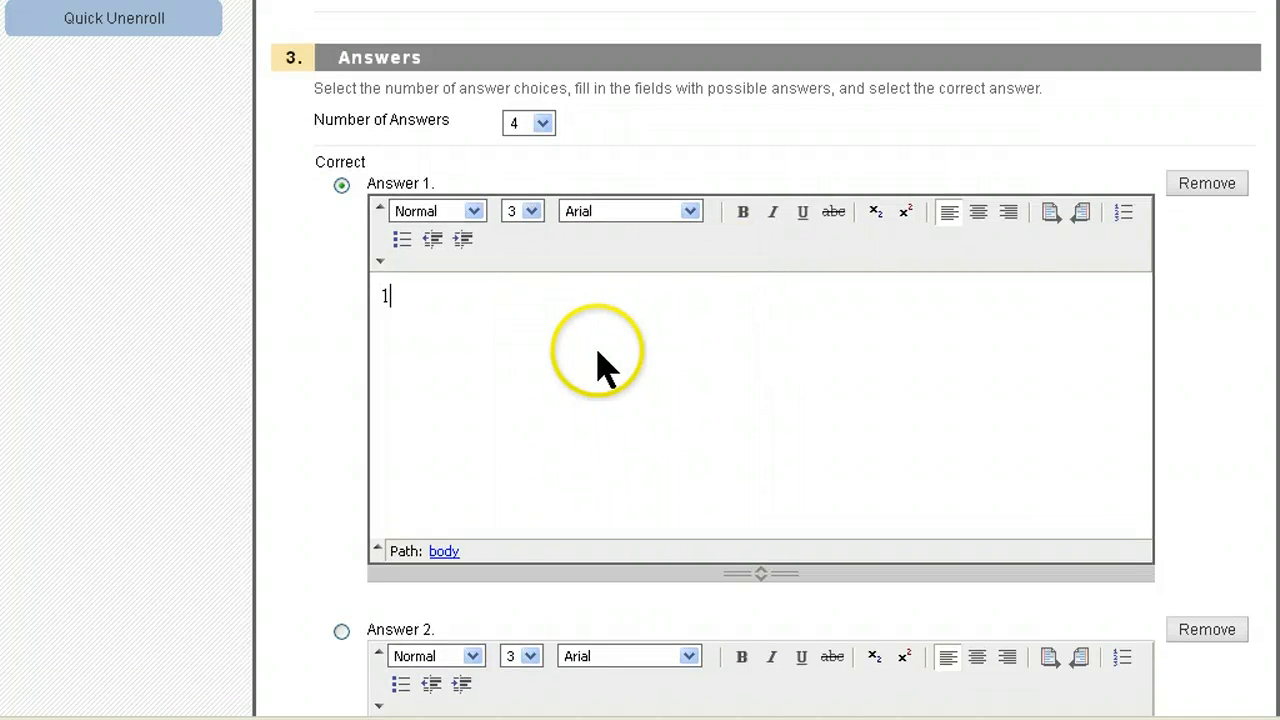
scroll(600, 365, "down", 6)
left_click(483, 466)
scroll(480, 515, "down", 9)
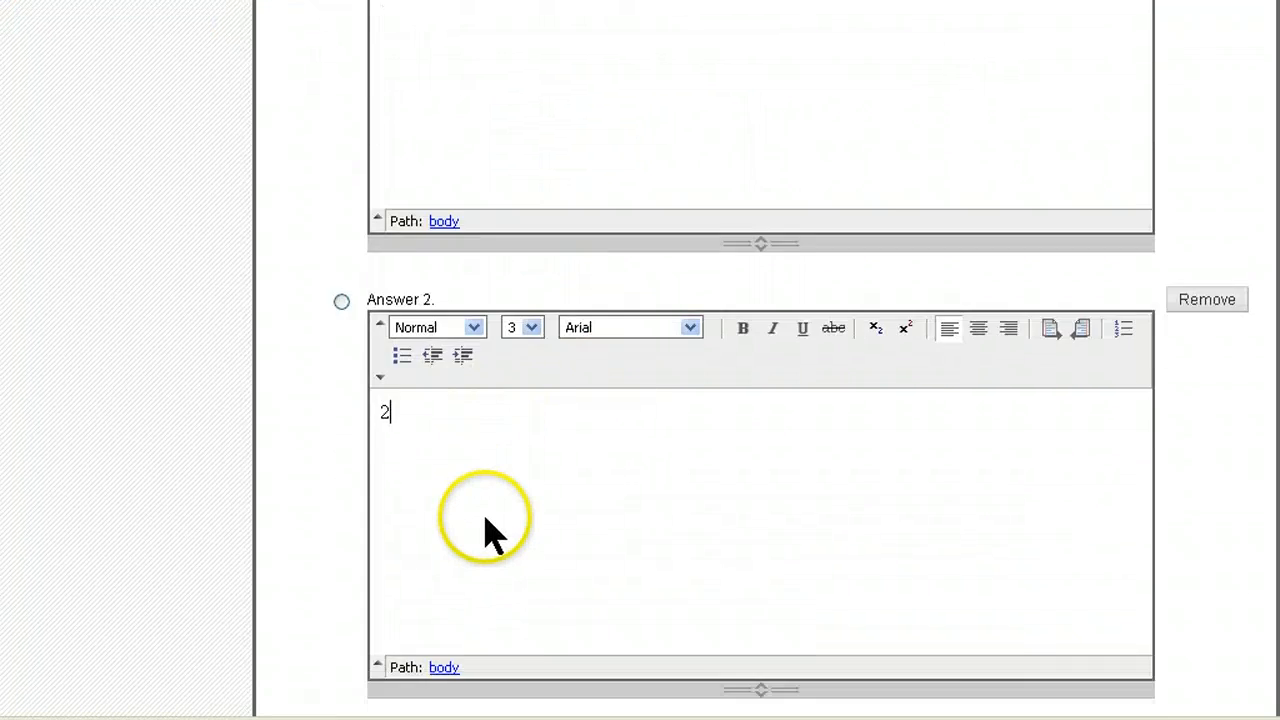
left_click(478, 522)
type("3")
scroll(483, 522, "down", 9)
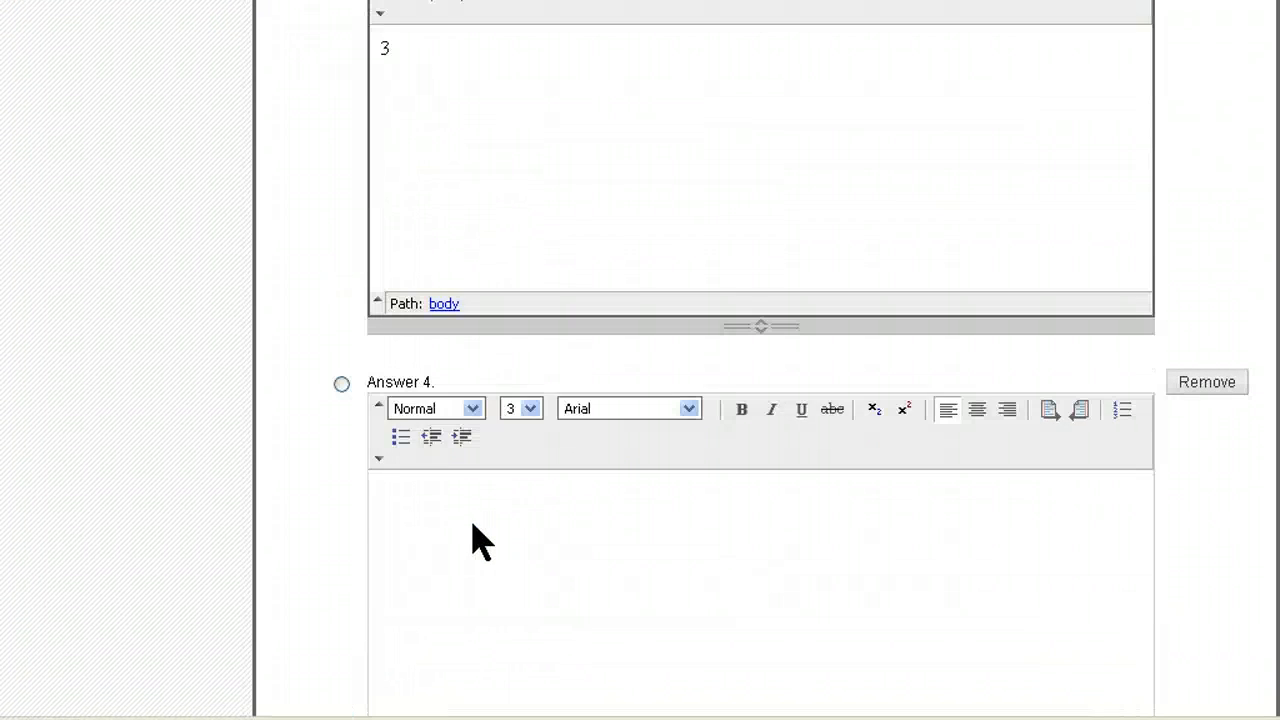
left_click(473, 525)
Step: Mark Answer 3 as correct, leave the answer count at 4, and submit the question
scroll(364, 400, "up", 6)
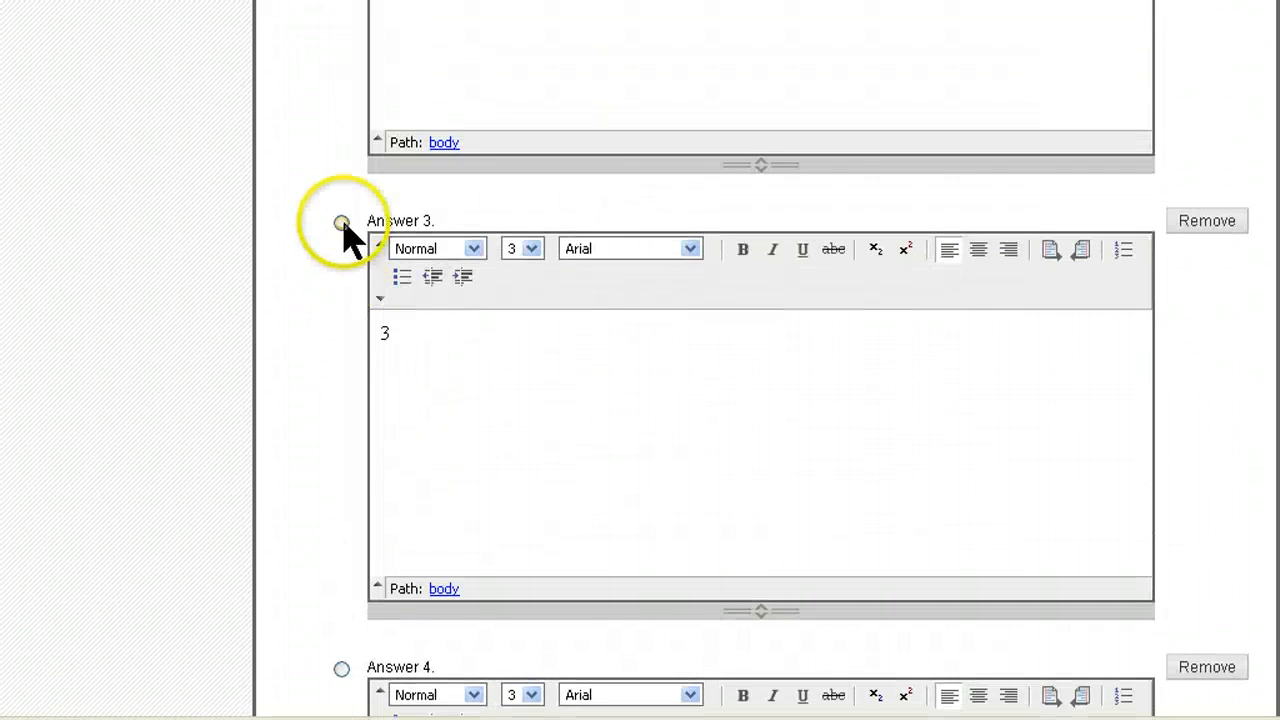
left_click(341, 217)
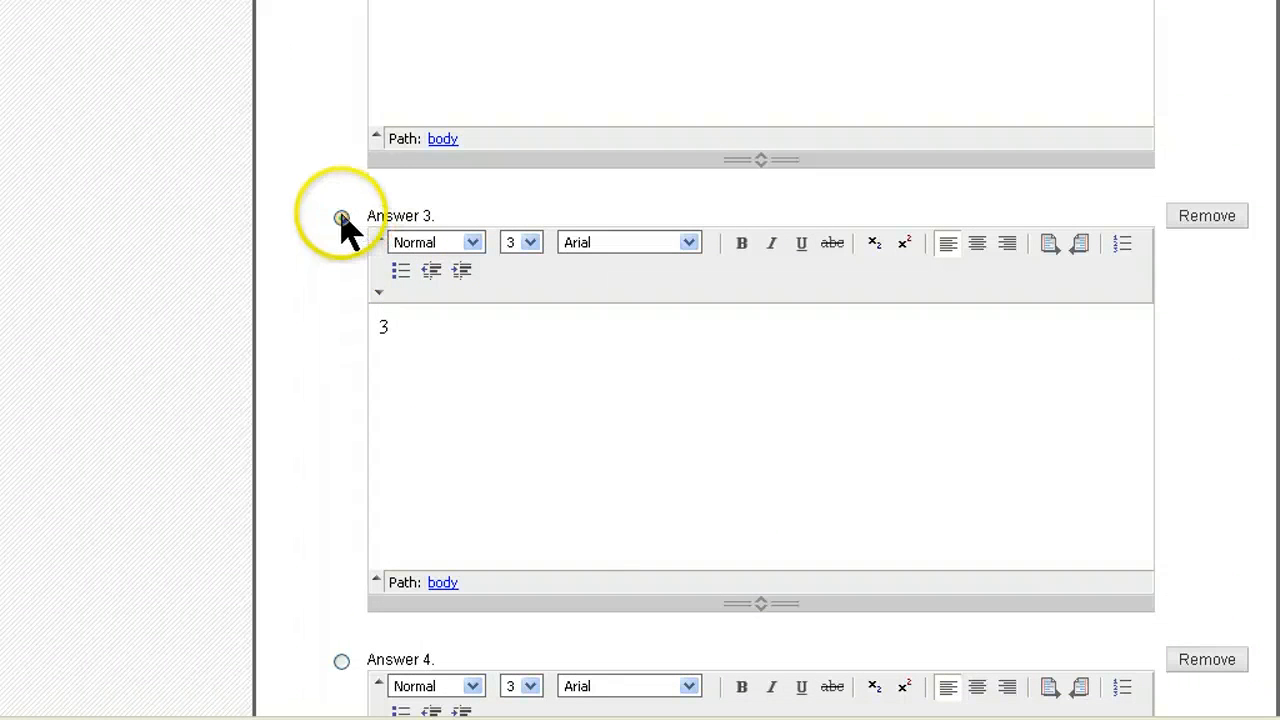
scroll(590, 403, "down", 9)
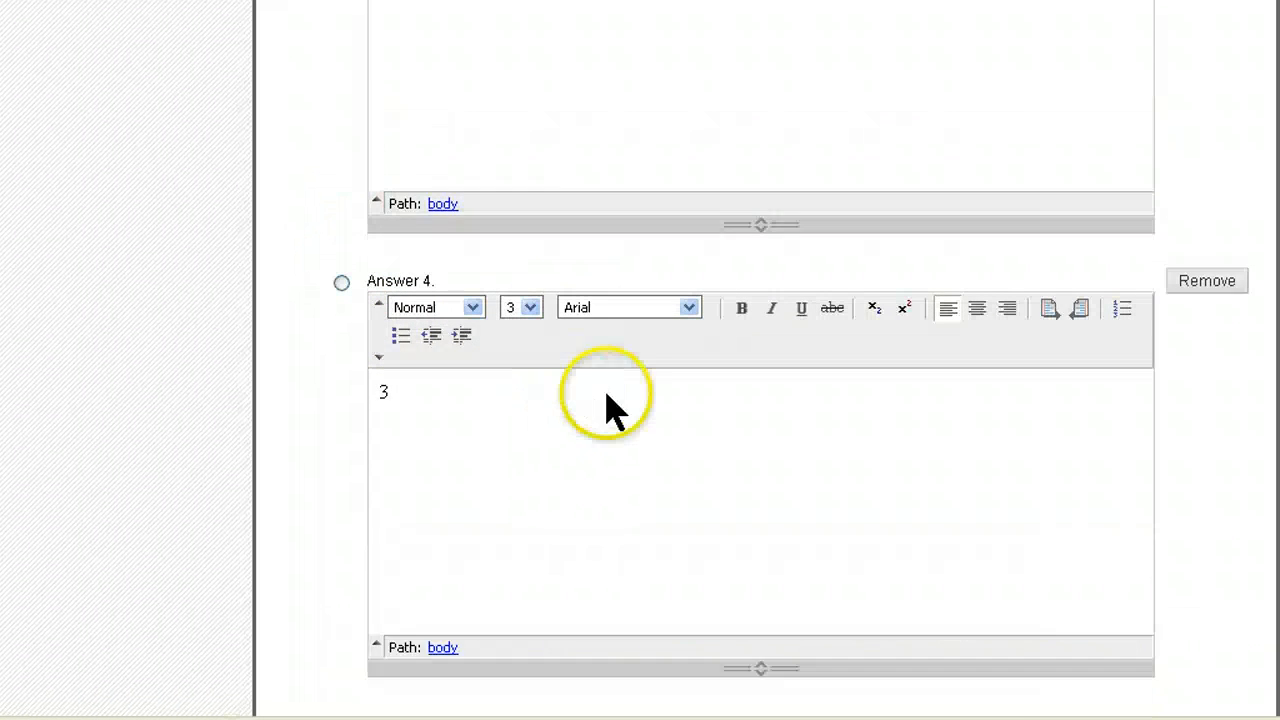
scroll(758, 437, "down", 9)
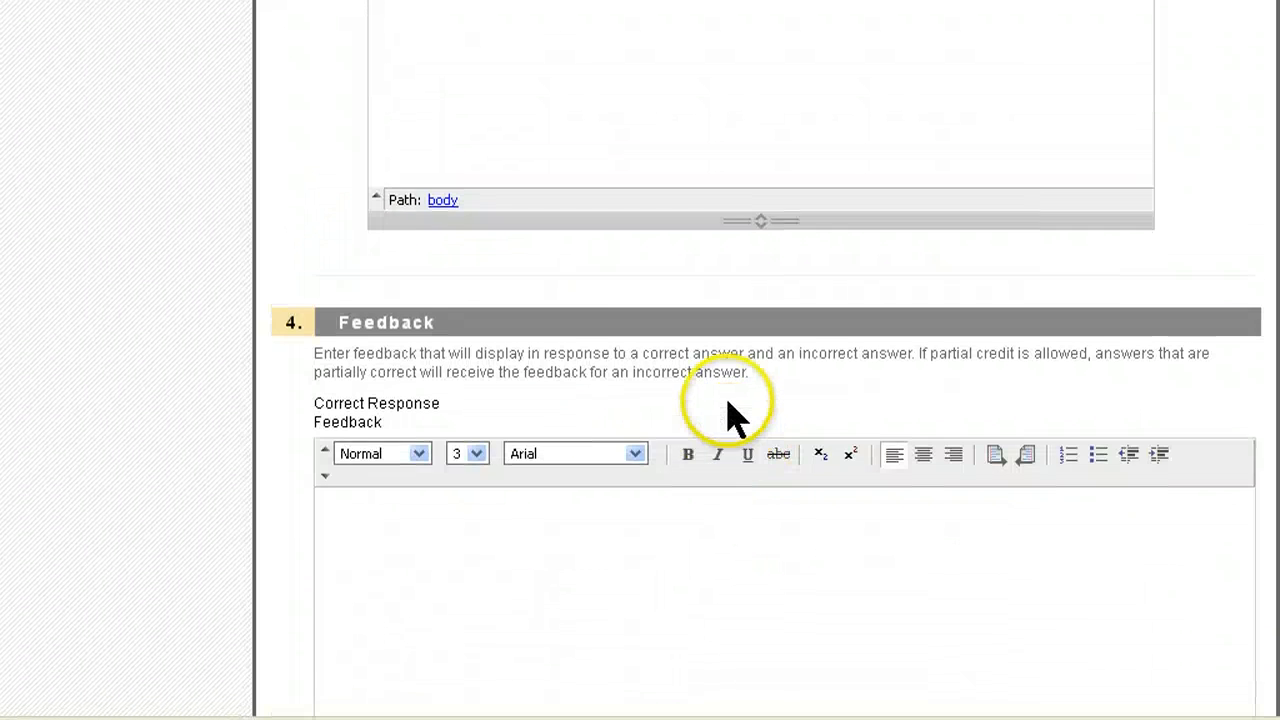
scroll(737, 423, "up", 14)
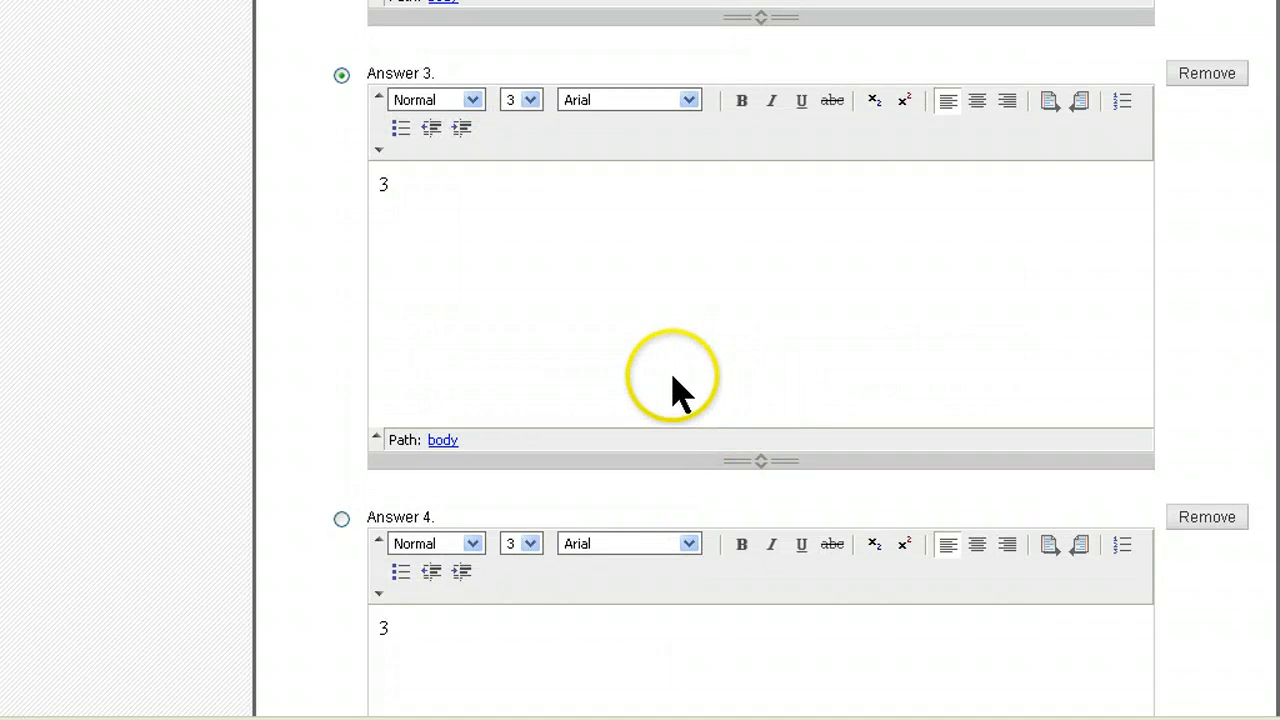
scroll(688, 392, "up", 12)
scroll(705, 385, "up", 15)
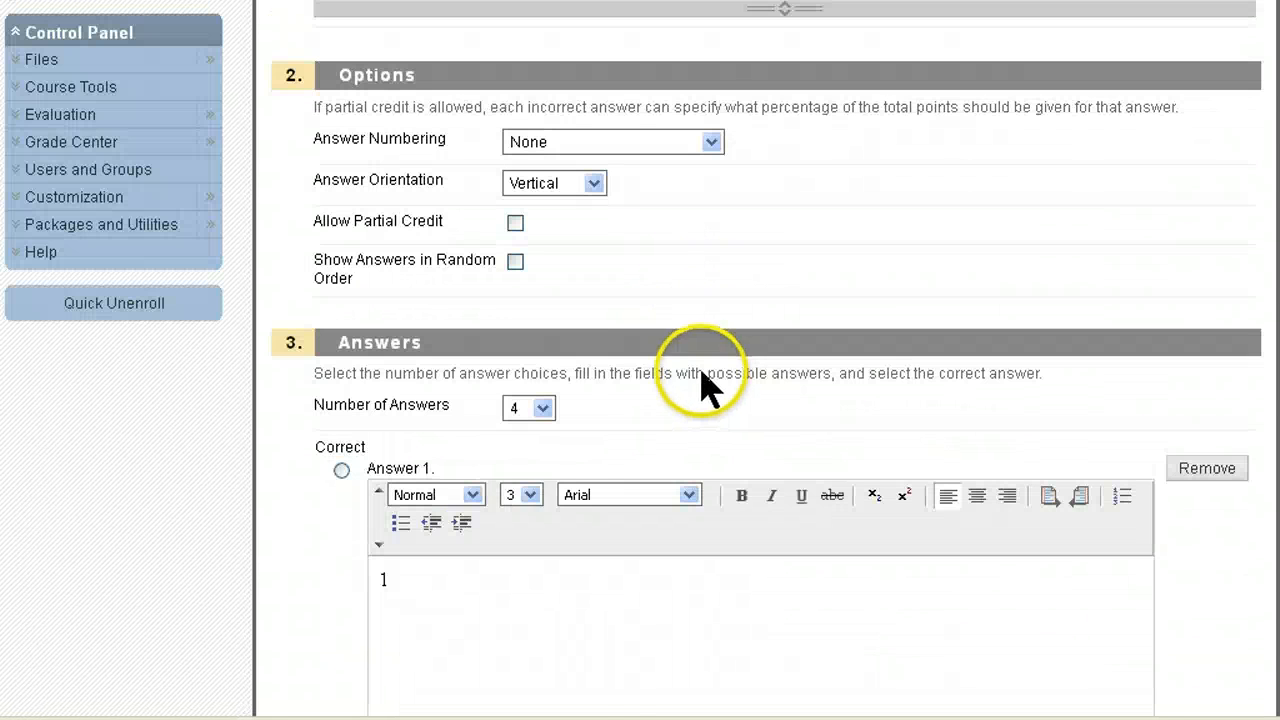
left_click(542, 407)
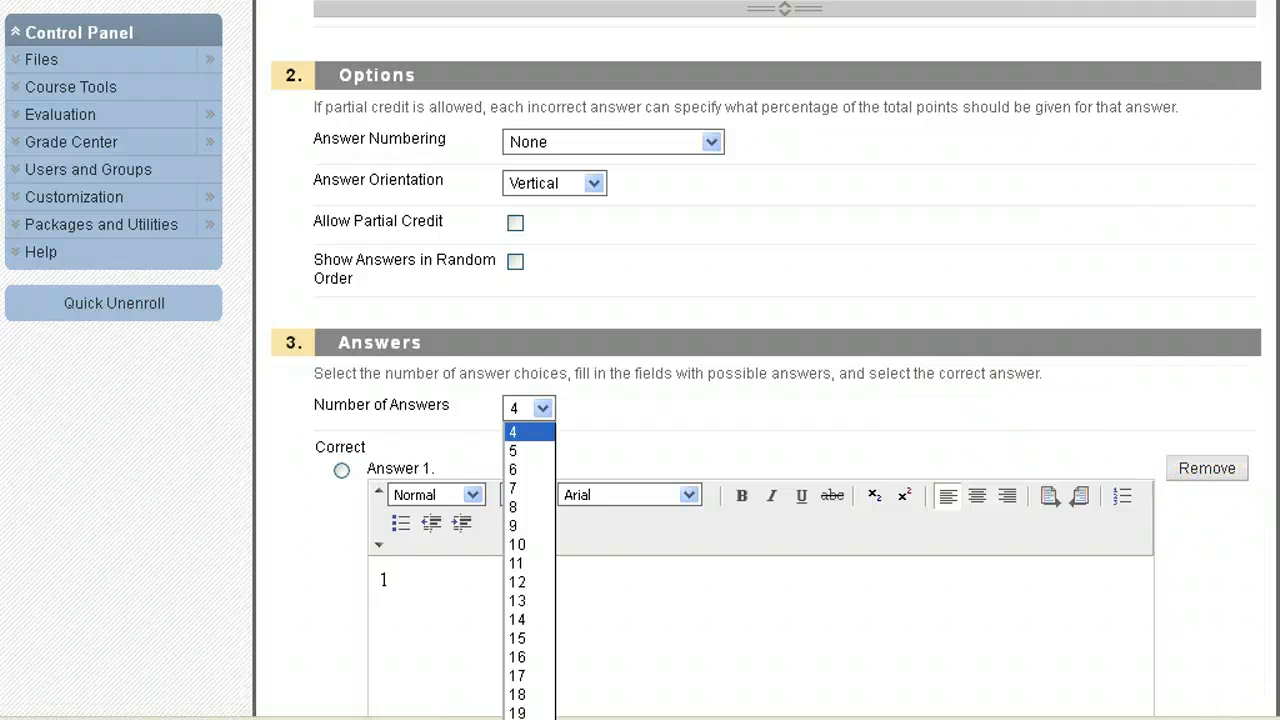
key("Escape")
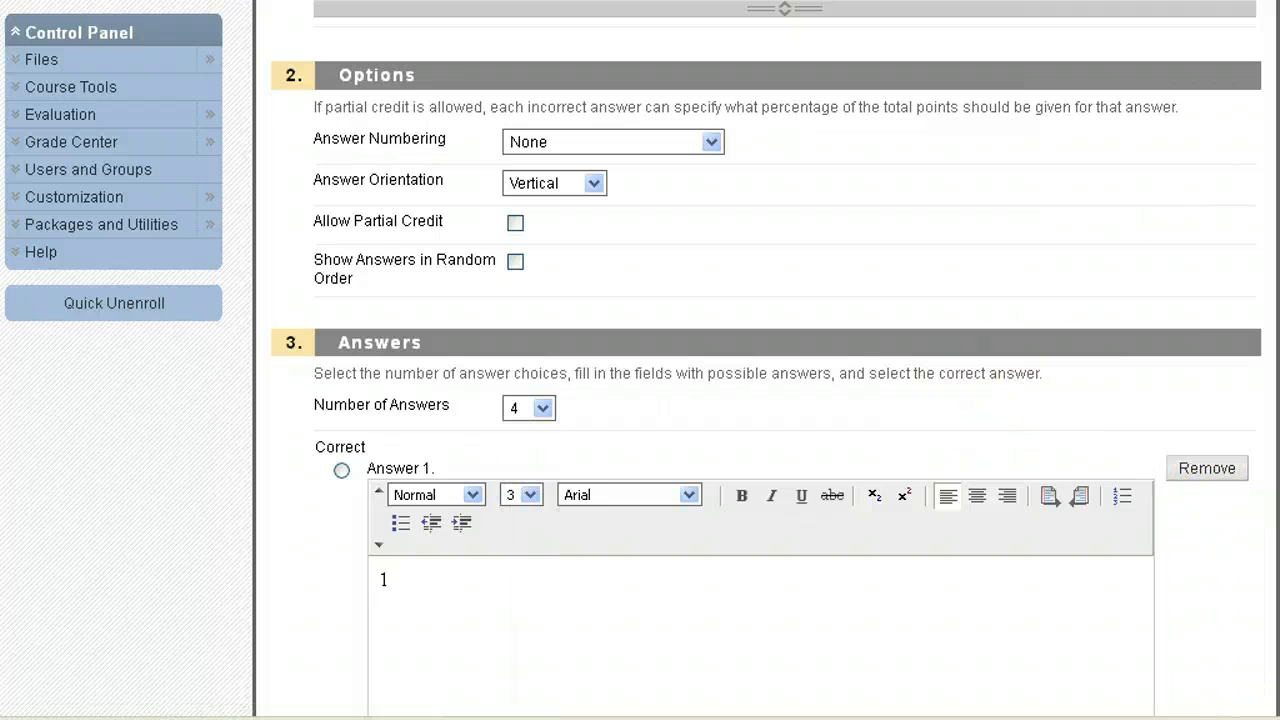
scroll(640, 360, "down", 15)
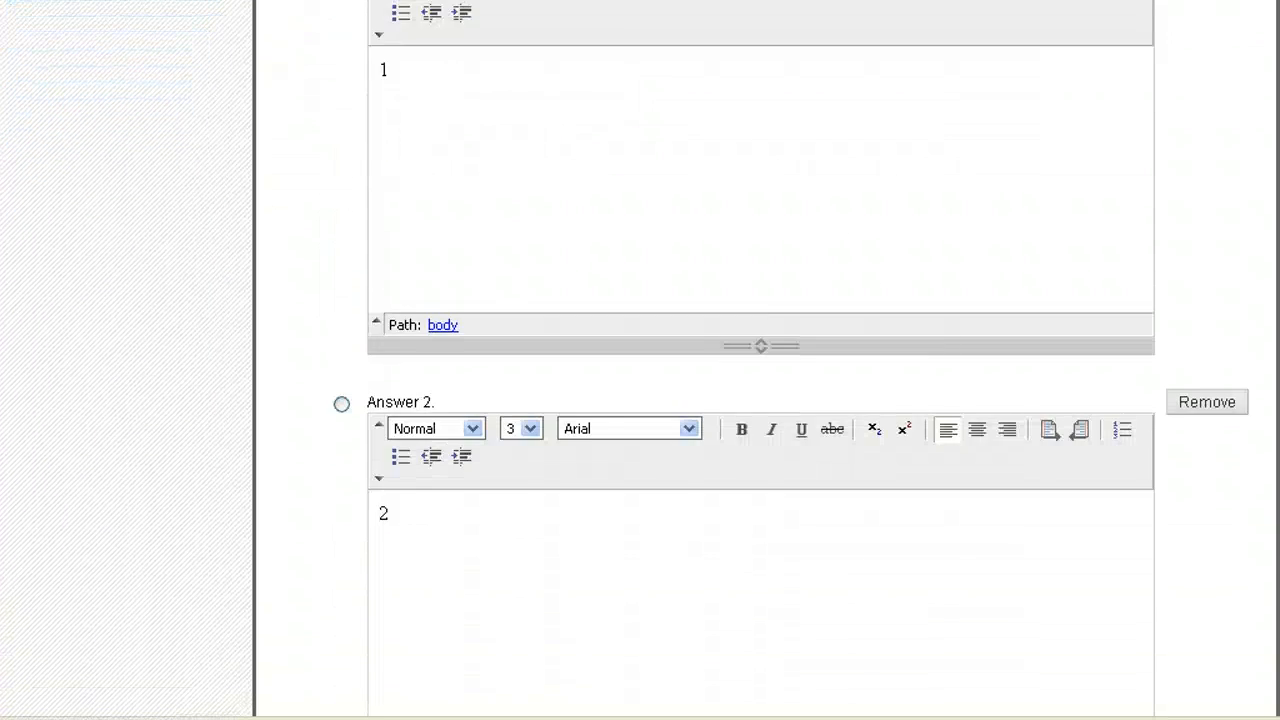
scroll(640, 360, "down", 10)
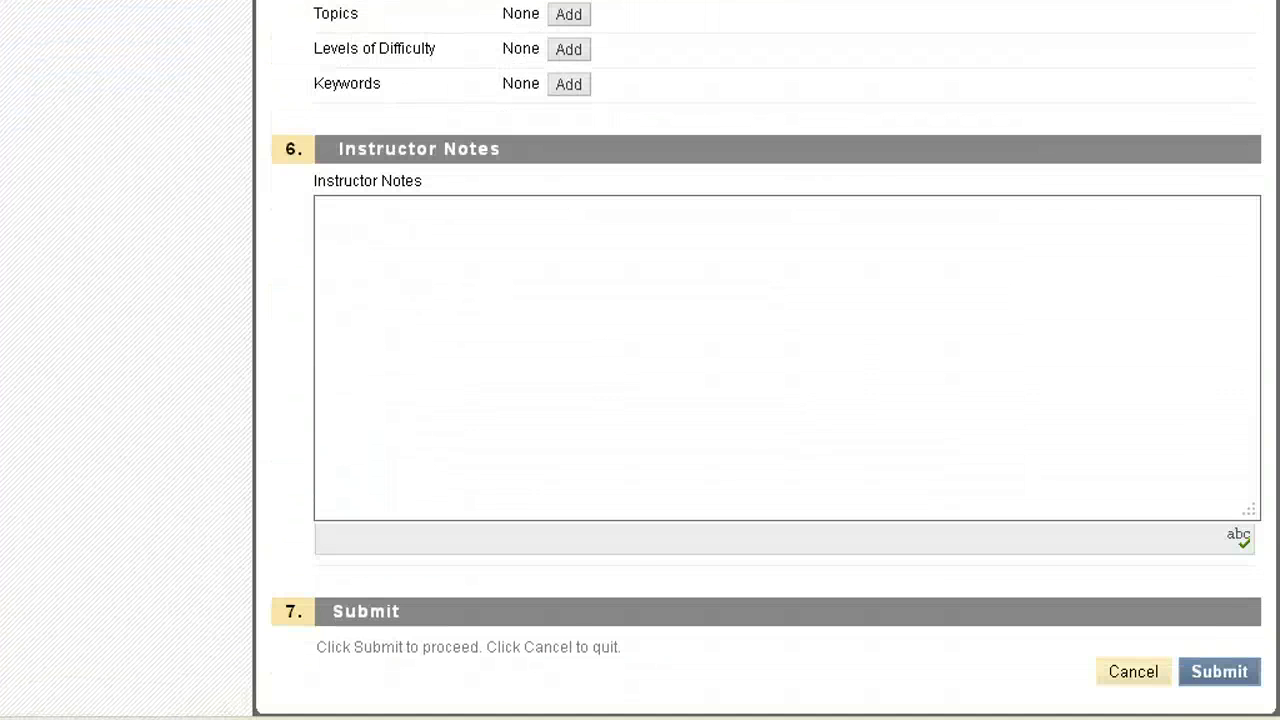
left_click(1233, 676)
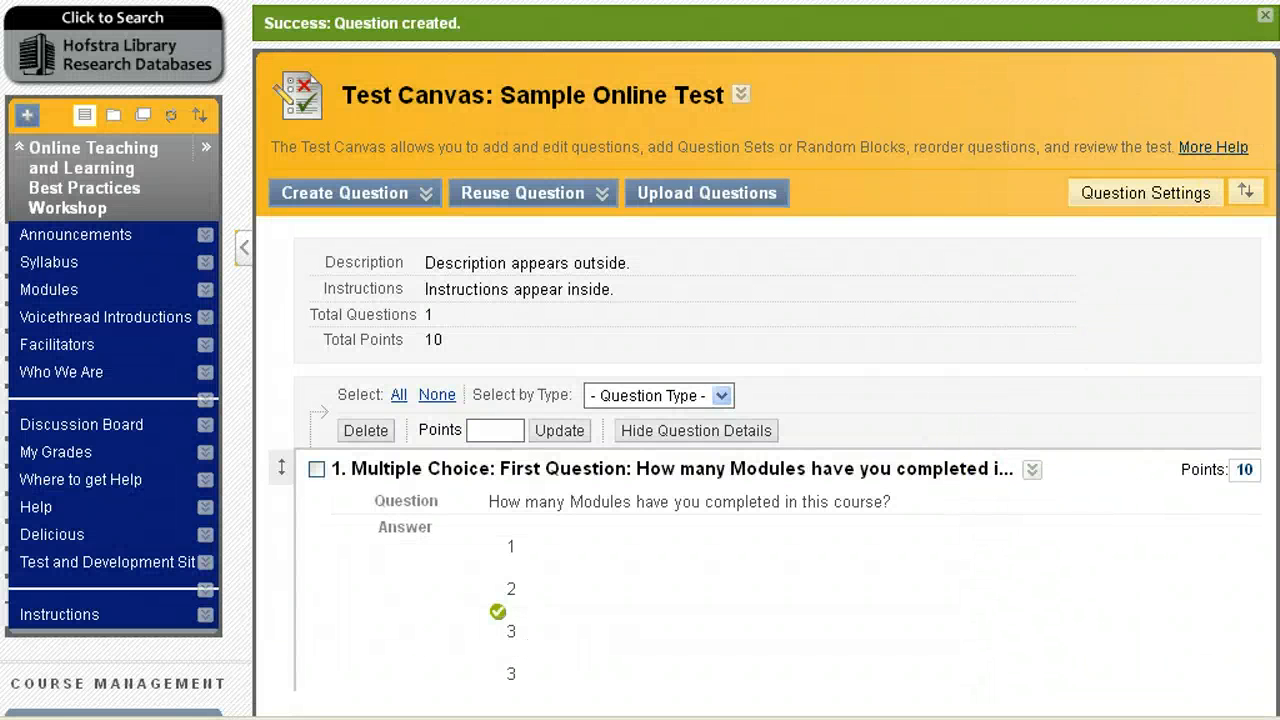
Step: Review the canvas showing the saved 10-point question, then open the Create Question list
scroll(640, 360, "down", 1)
scroll(640, 360, "up", 1)
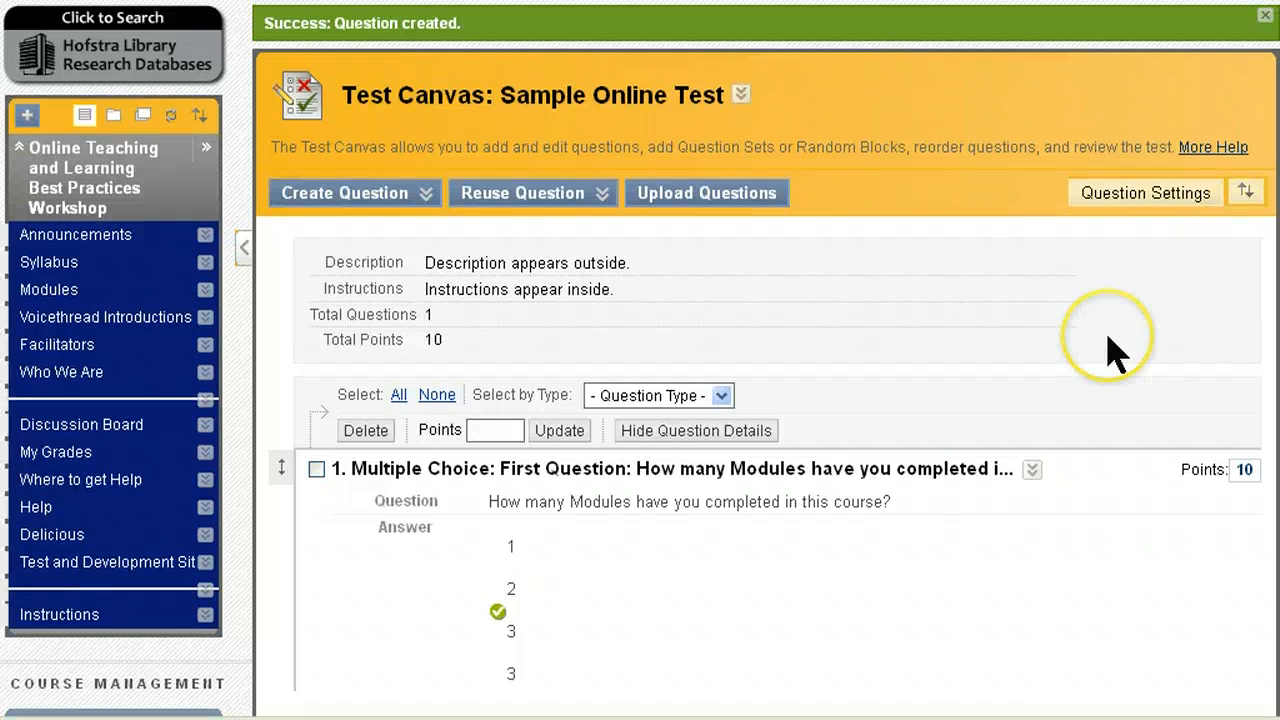
scroll(1010, 318, "down", 1)
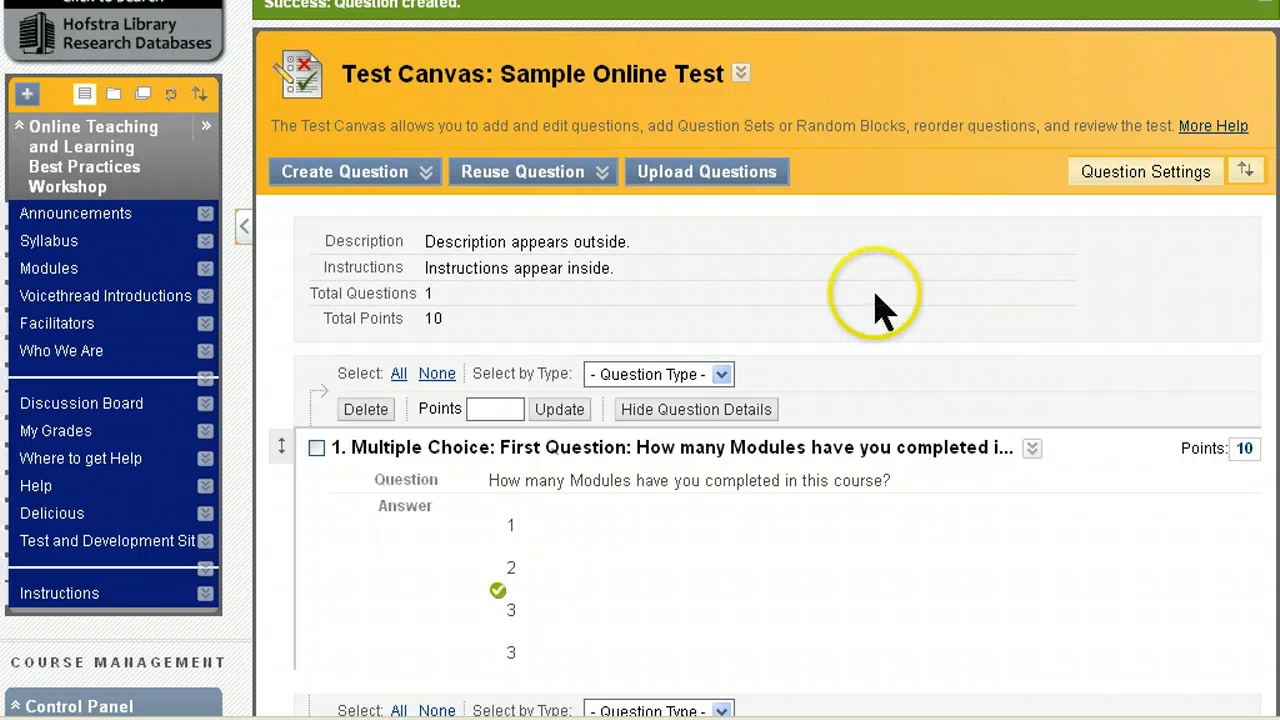
left_click(415, 182)
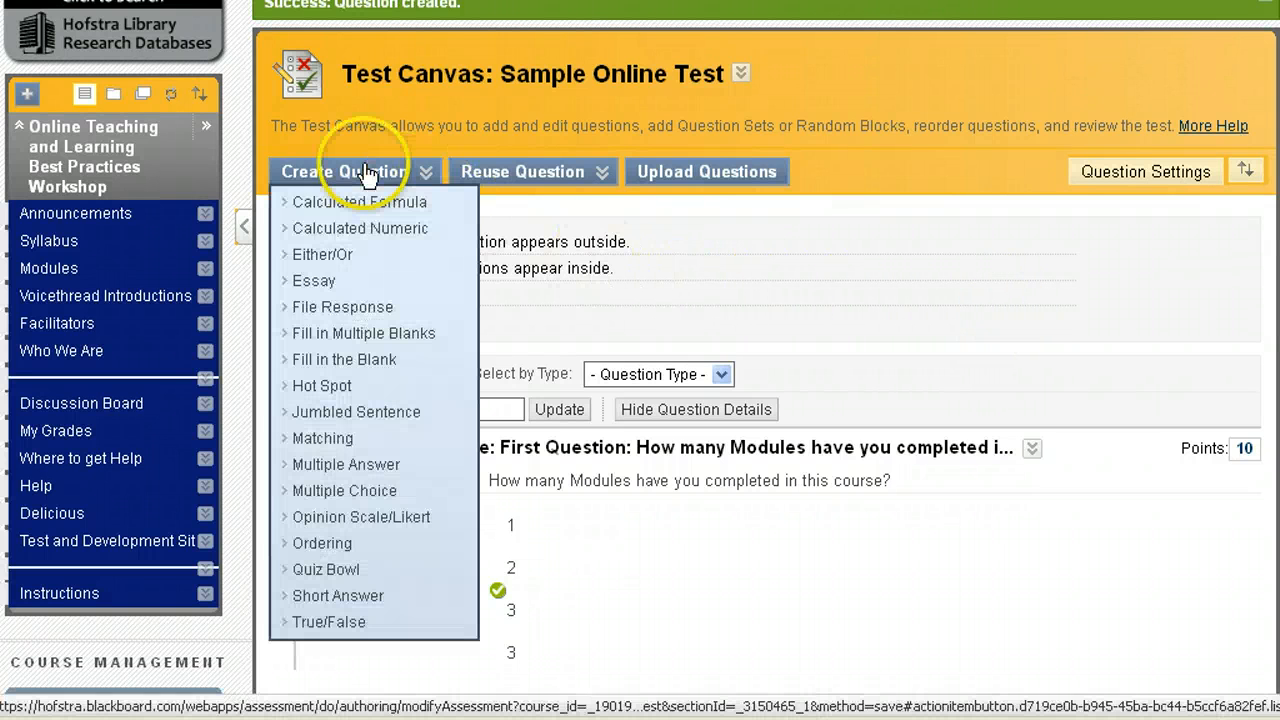
Step: Create essay question 'Sample Essay' asking 'What was most helpful in this course?' and submit it
left_click(328, 284)
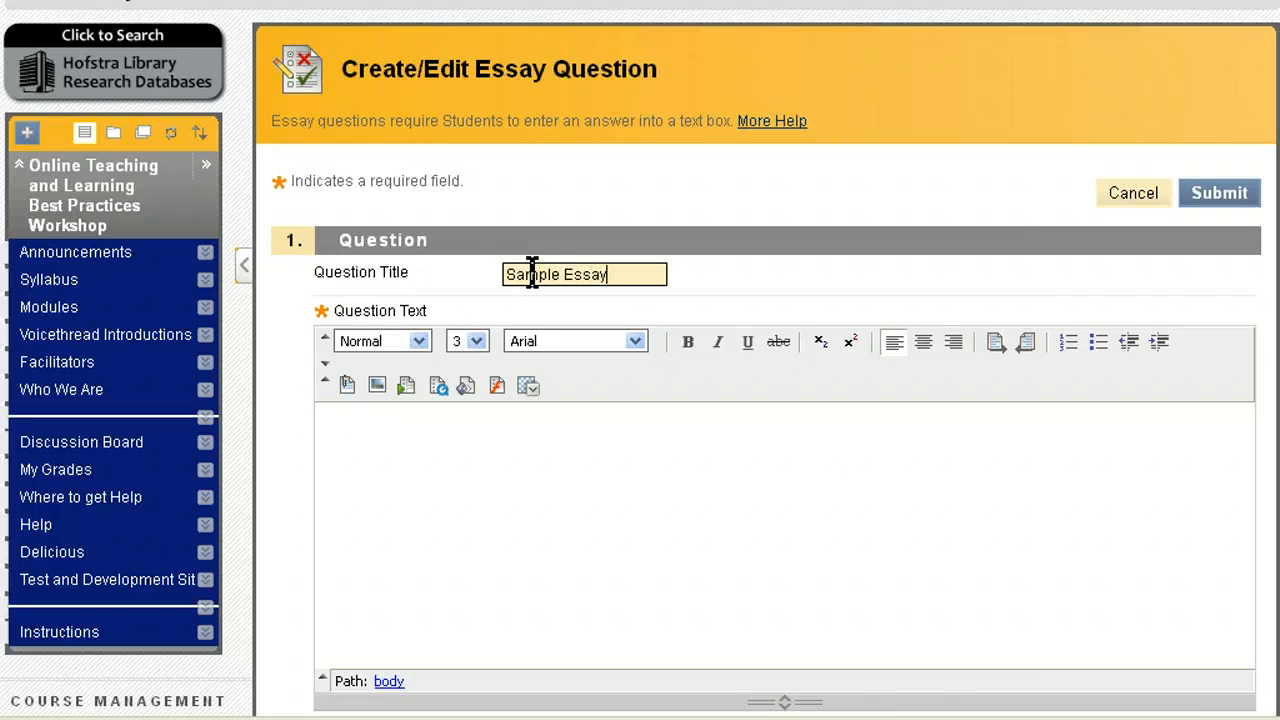
left_click(392, 440)
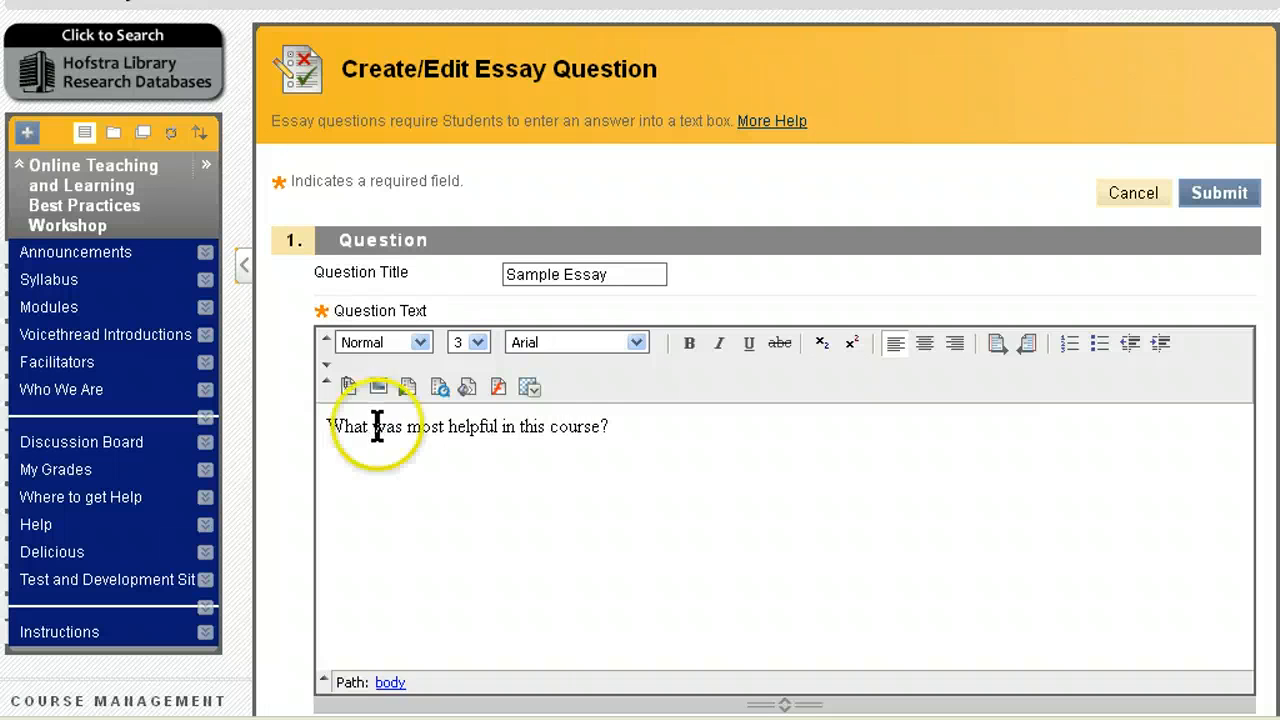
right_click(377, 426)
scroll(771, 480, "down", 5)
left_click(826, 553)
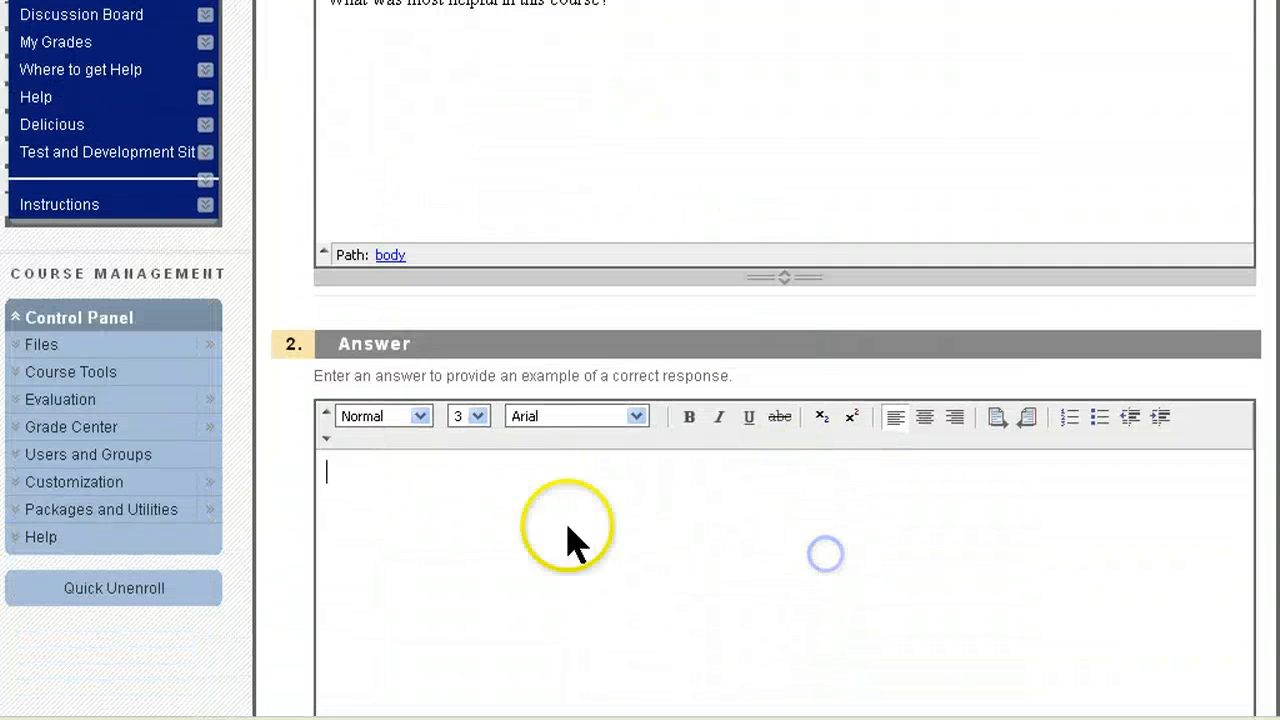
scroll(767, 400, "down", 7)
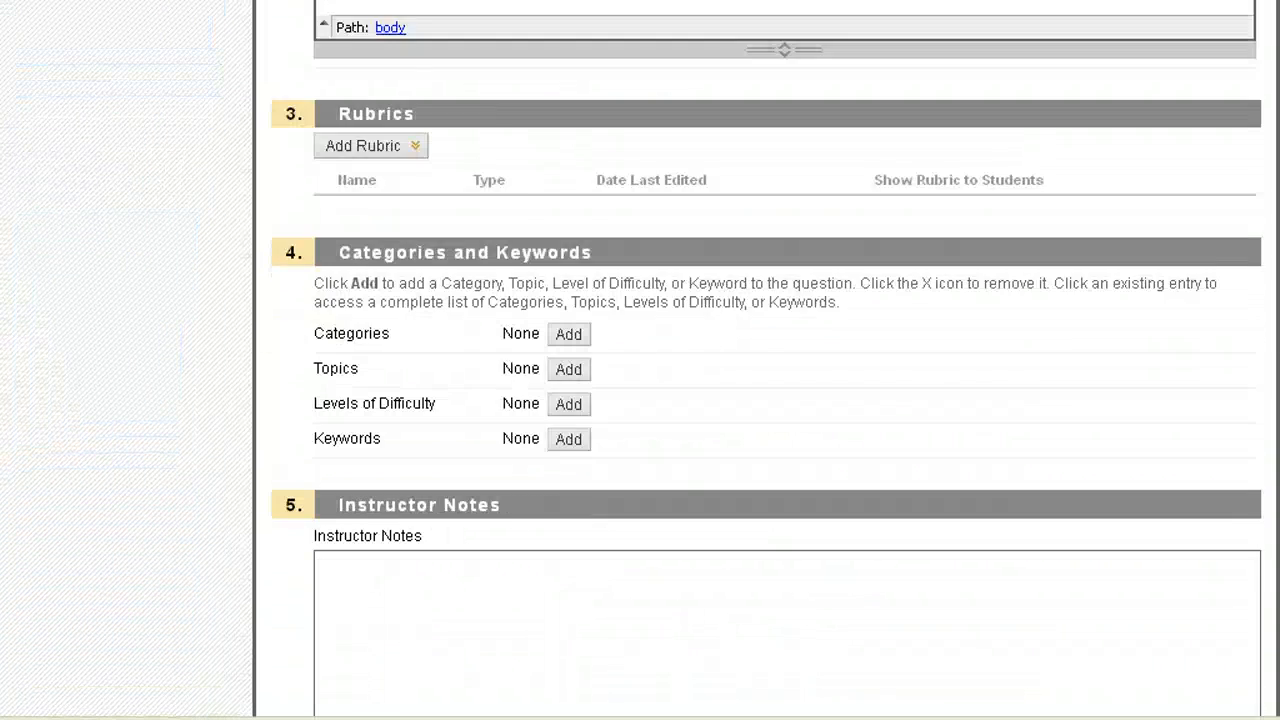
scroll(1276, 608, "down", 4)
left_click(1230, 680)
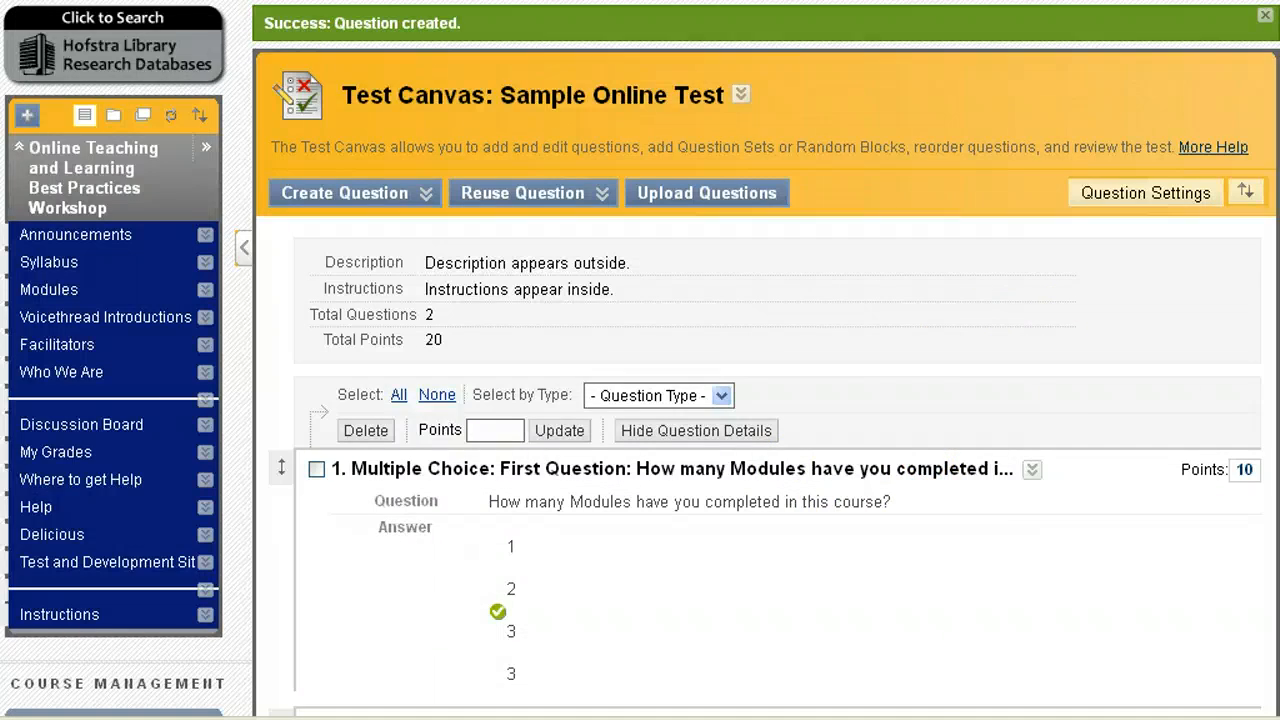
Step: Close the test canvas with OK and deploy Sample Online Test to the content area
scroll(1277, 645, "down", 3)
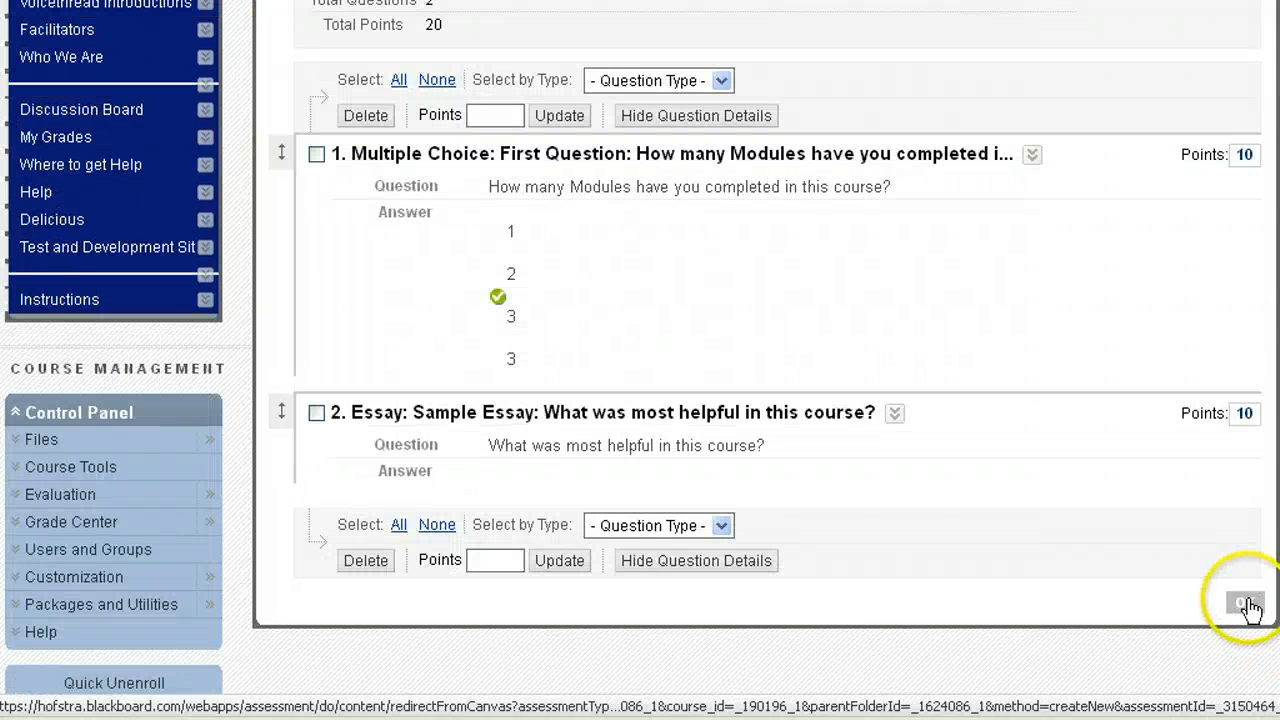
left_click(1249, 605)
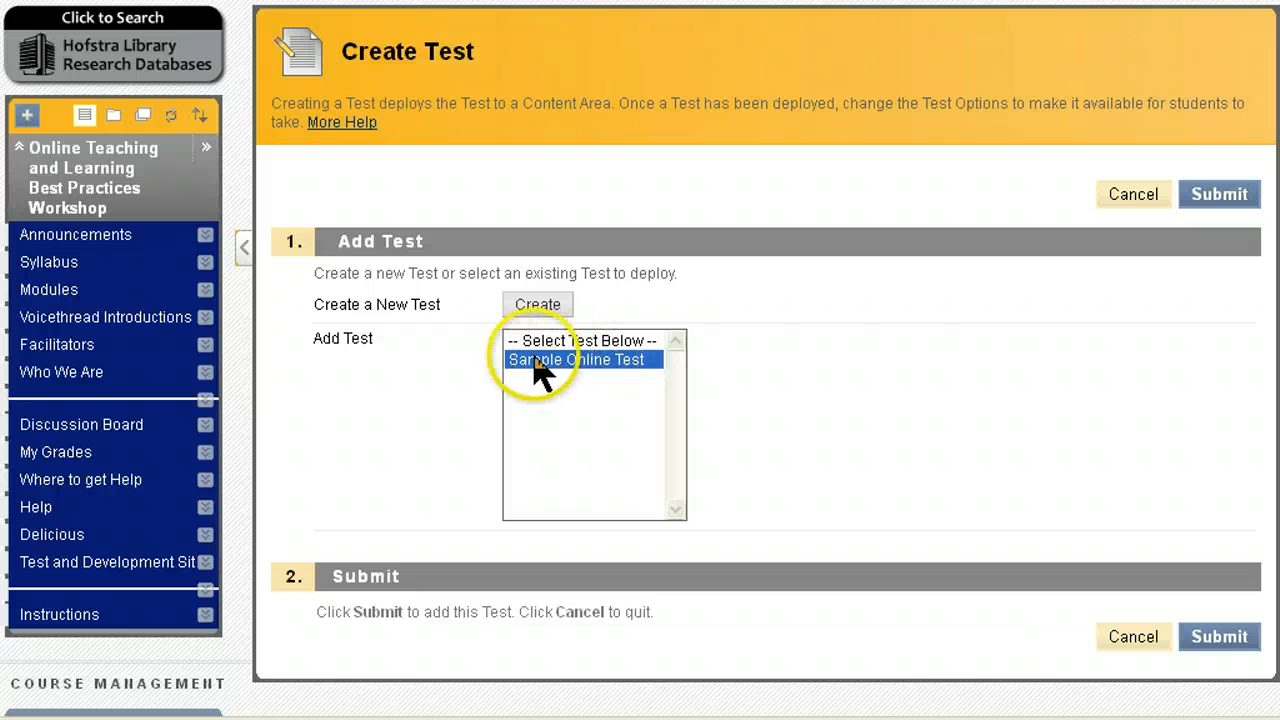
left_click(1226, 638)
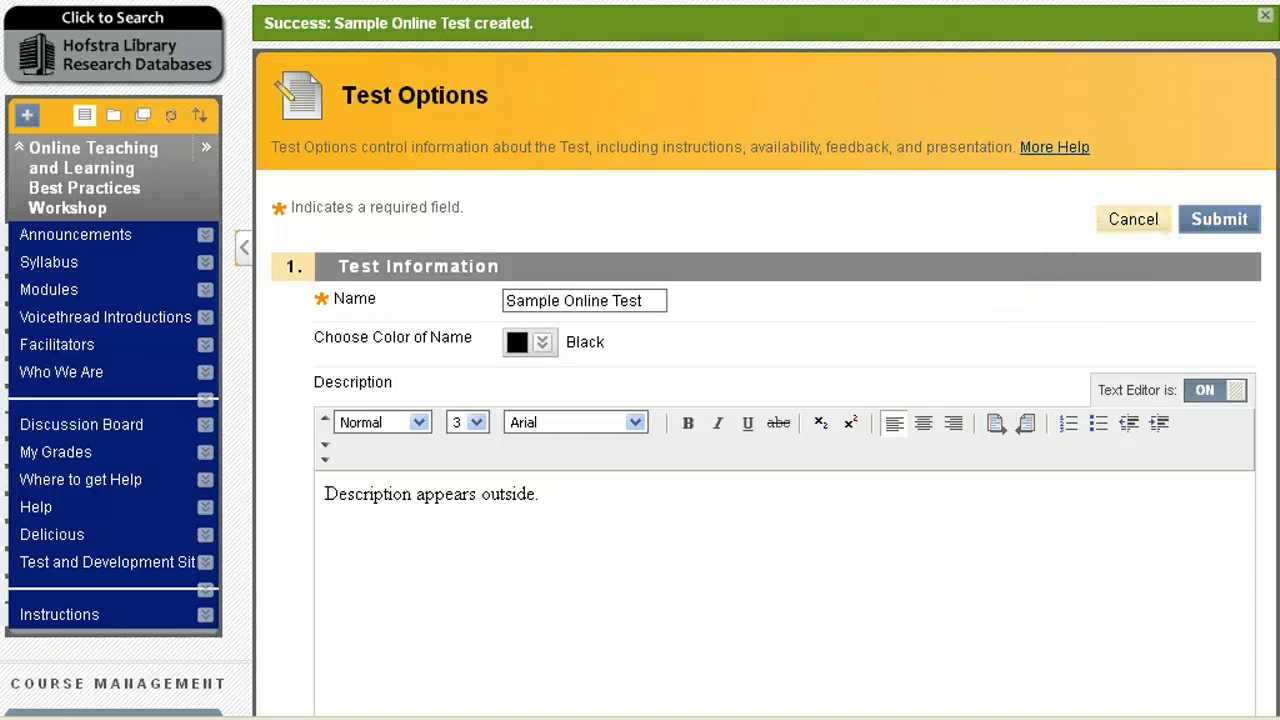
Step: Scroll the Test Options page down to the Test Availability settings
scroll(760, 400, "down", 4)
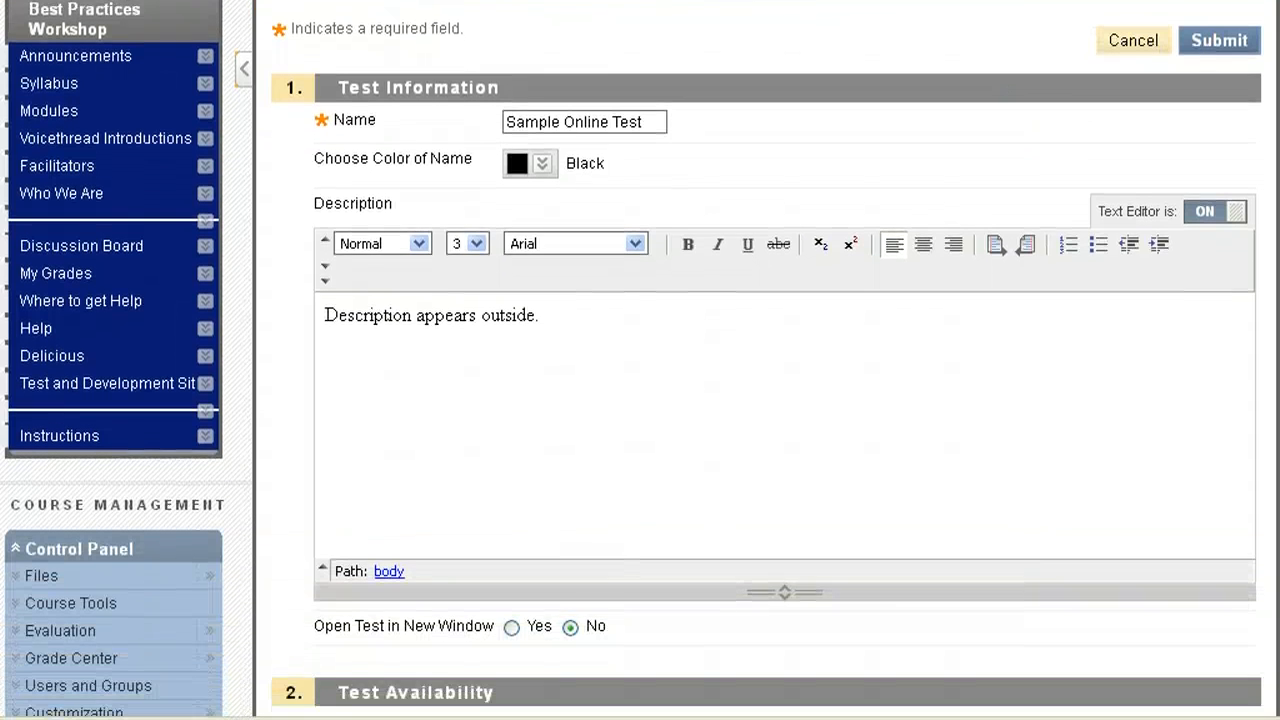
scroll(1268, 210, "down", 5)
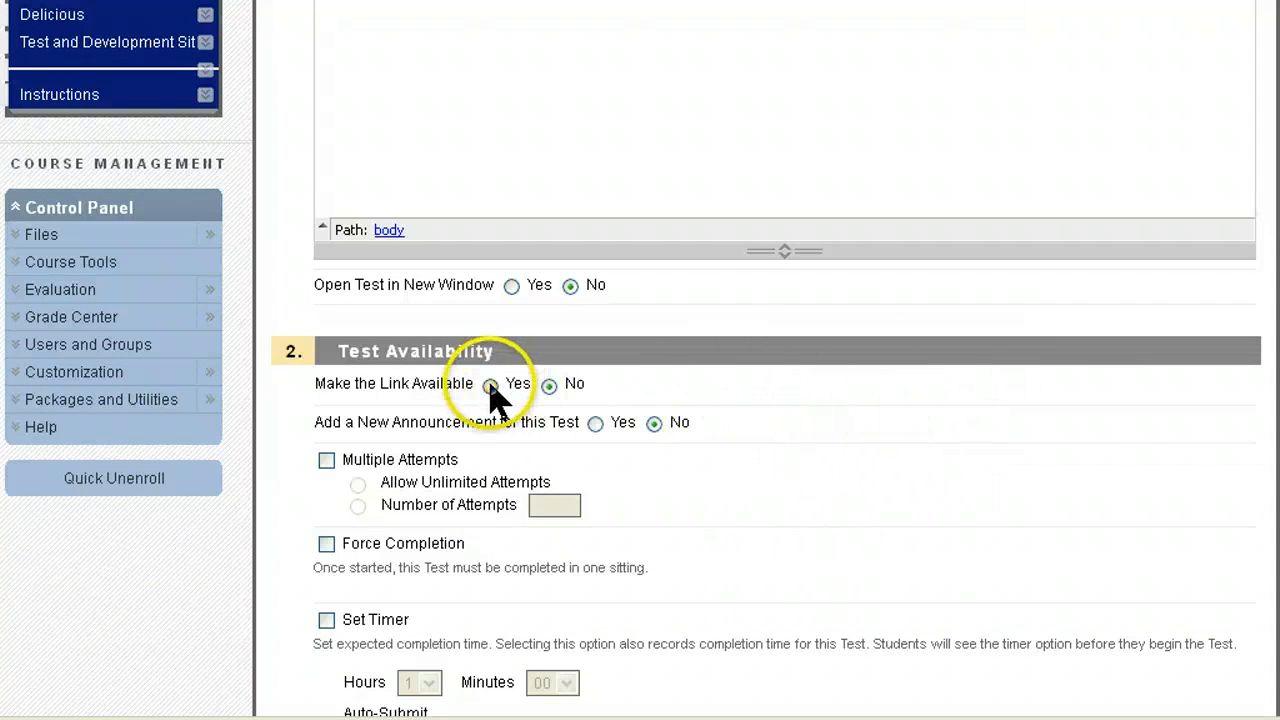
scroll(850, 445, "down", 2)
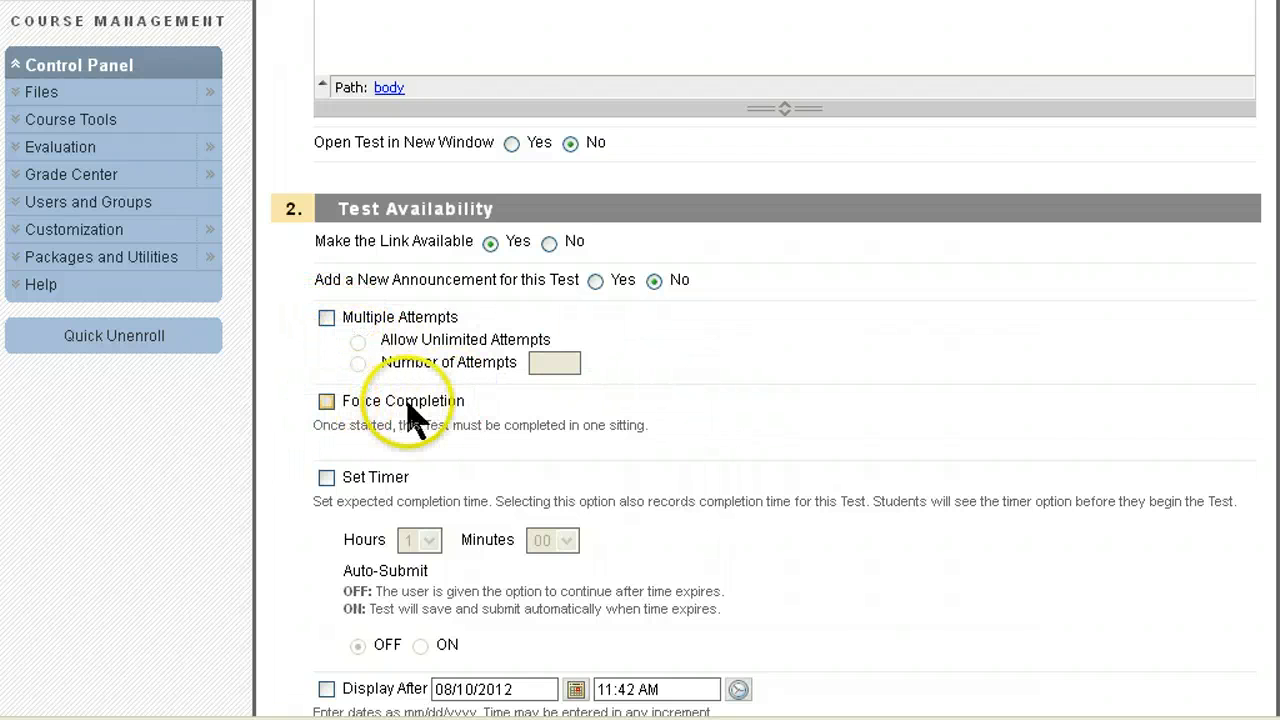
Step: Set Make the Link Available to Yes and review the due date and self-assessment options
left_click(684, 432)
scroll(680, 437, "down", 3)
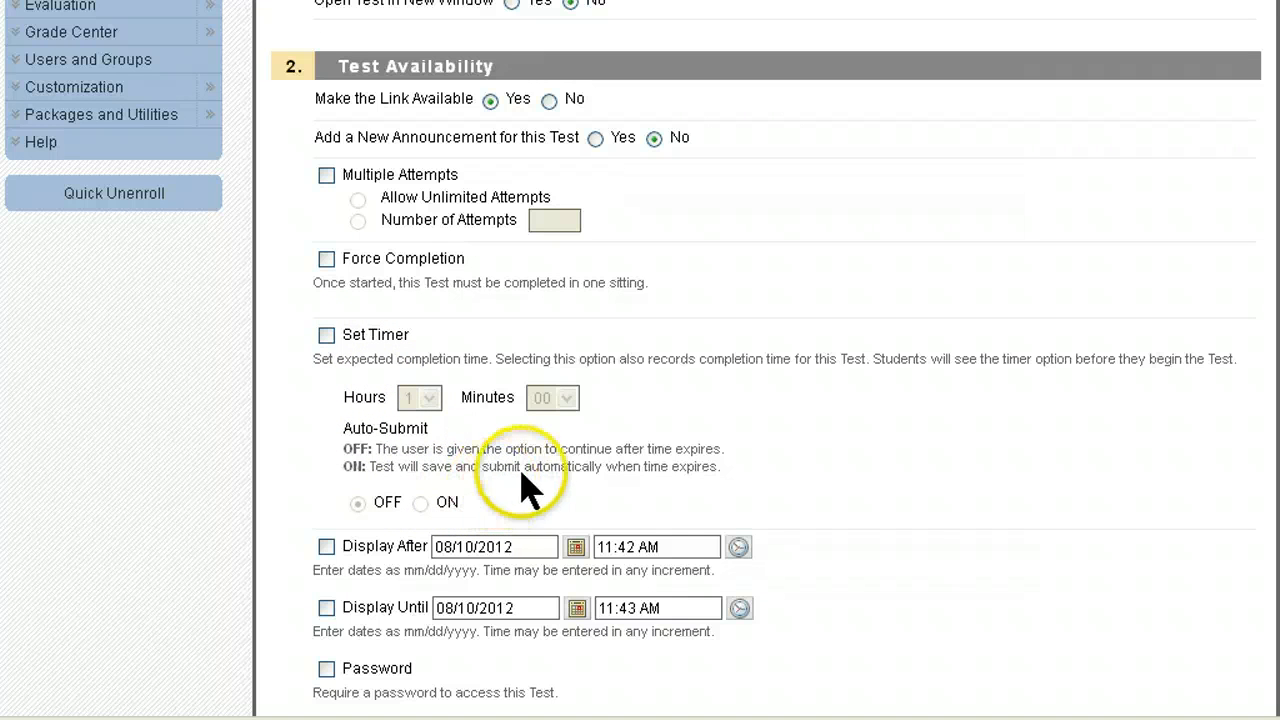
scroll(640, 360, "down", 2)
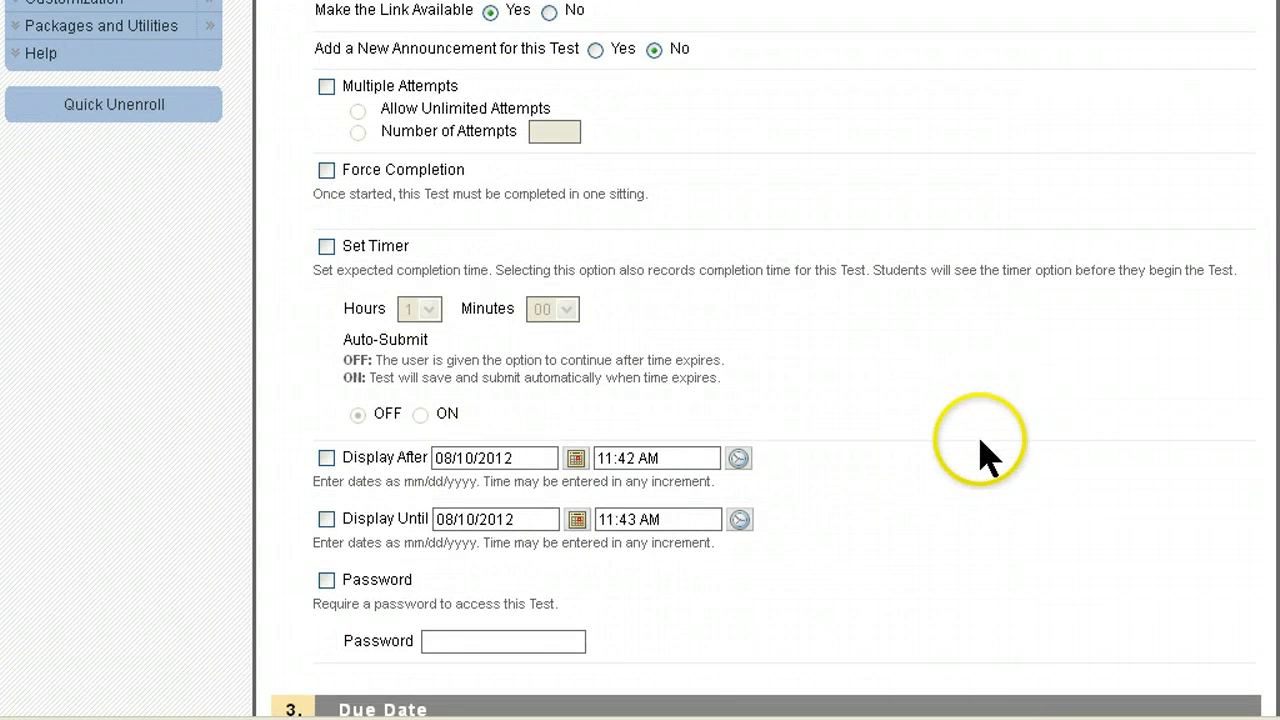
scroll(1000, 445, "down", 5)
scroll(975, 450, "down", 5)
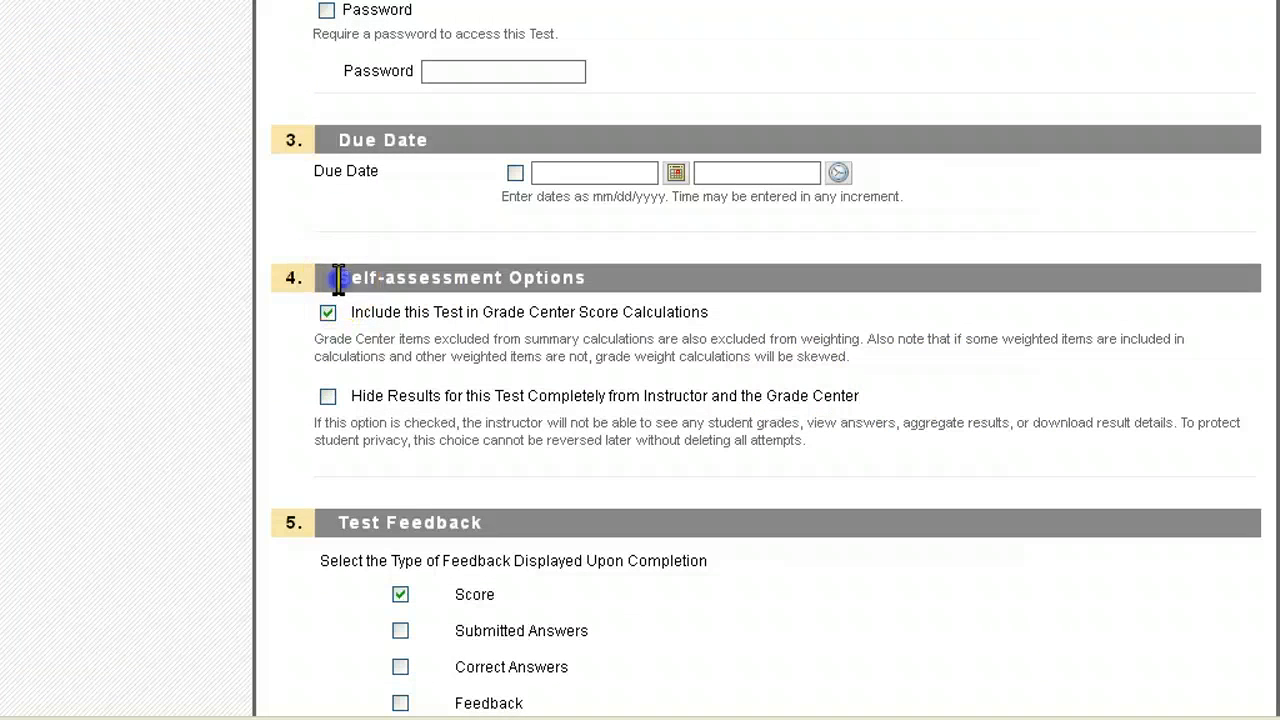
left_click_drag(339, 279, 679, 290)
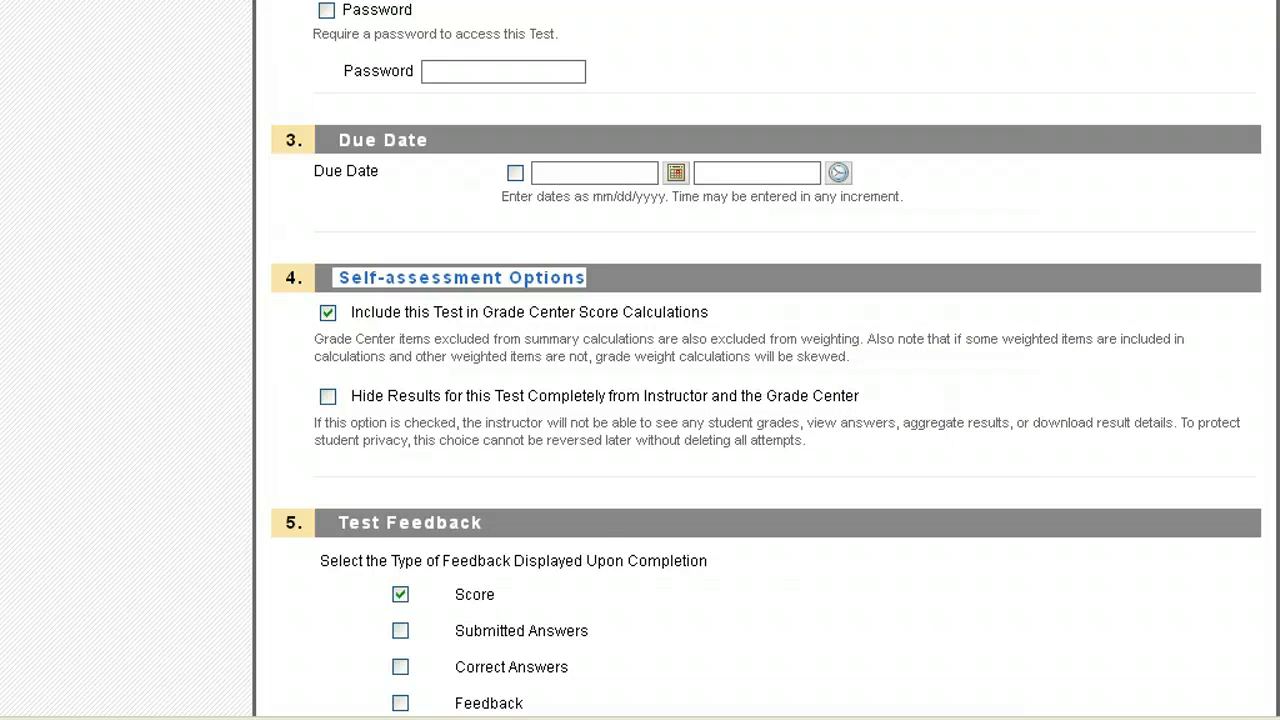
scroll(760, 360, "down", 5)
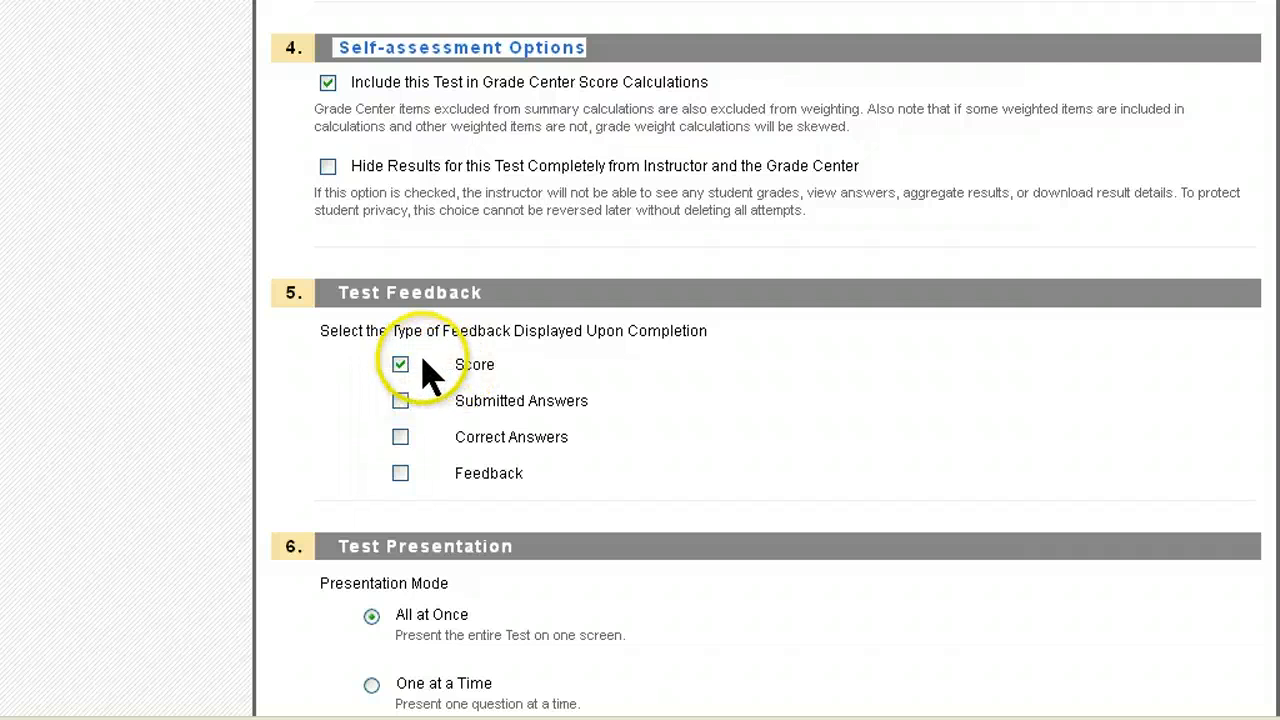
Step: Show Submitted Answers, Correct Answers and Feedback after completion, All at Once, and save the test options
left_click(400, 401)
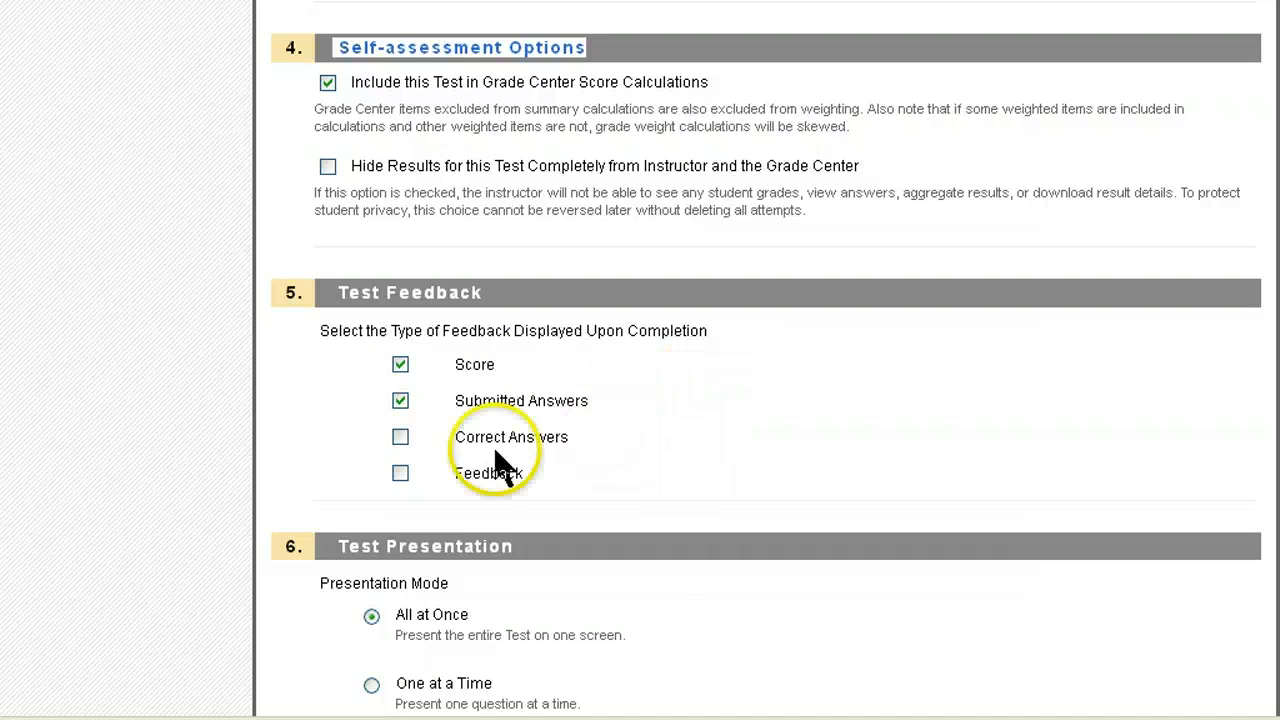
left_click(400, 437)
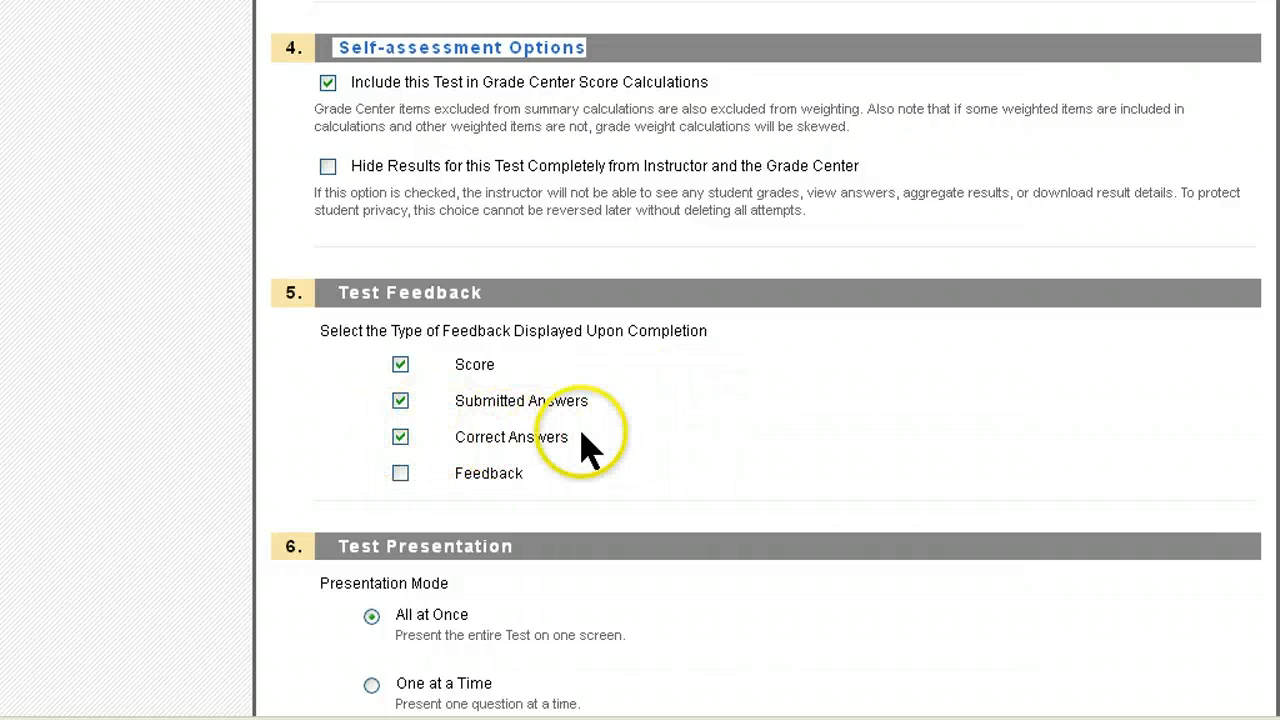
left_click(400, 473)
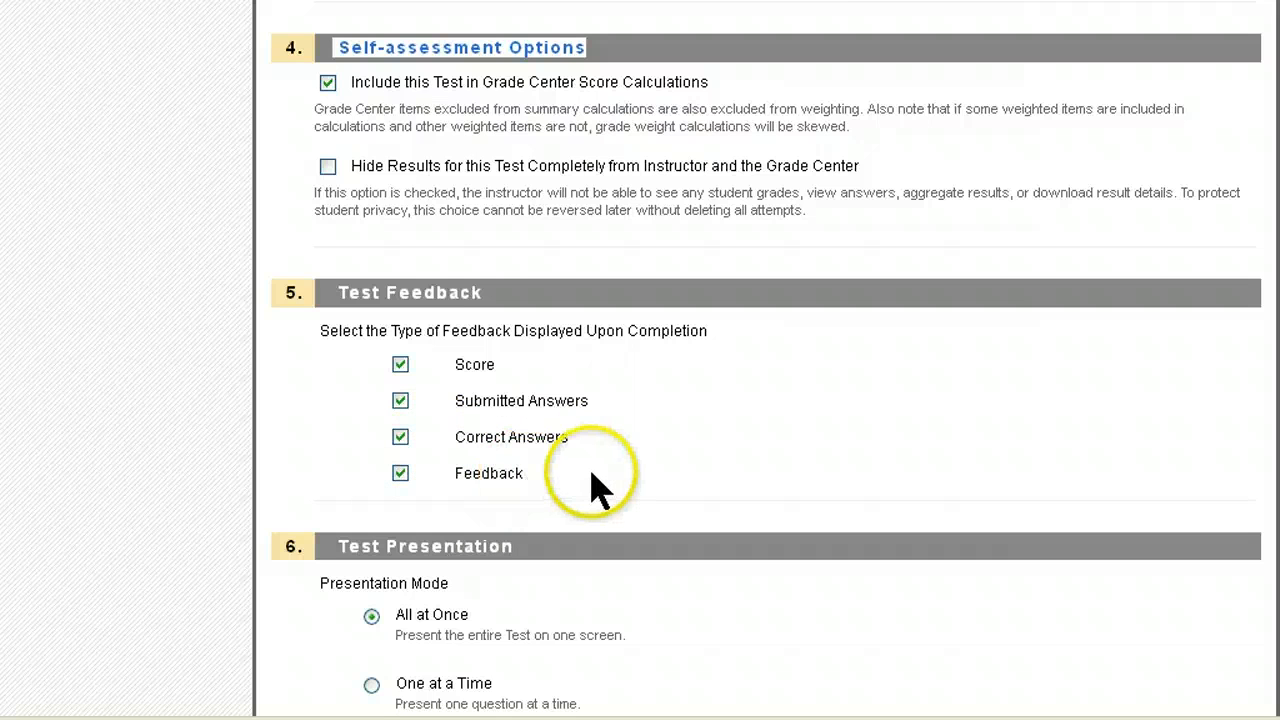
scroll(592, 487, "down", 3)
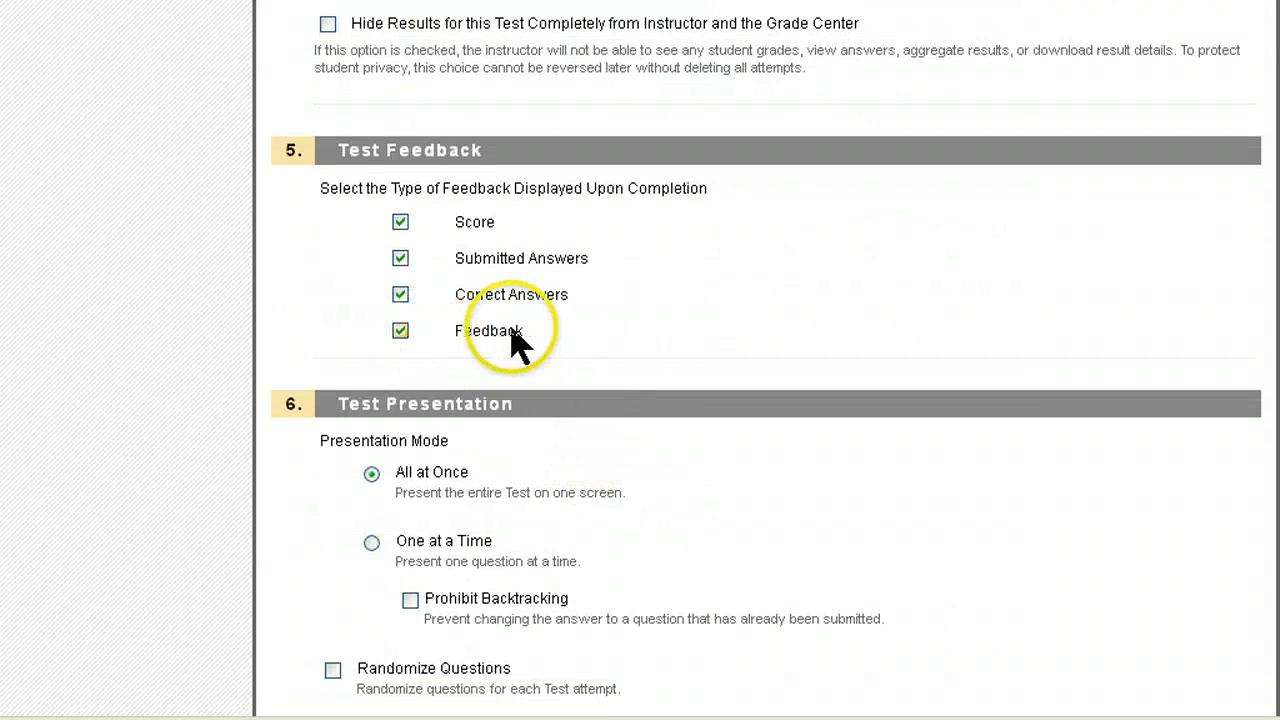
left_click(402, 331)
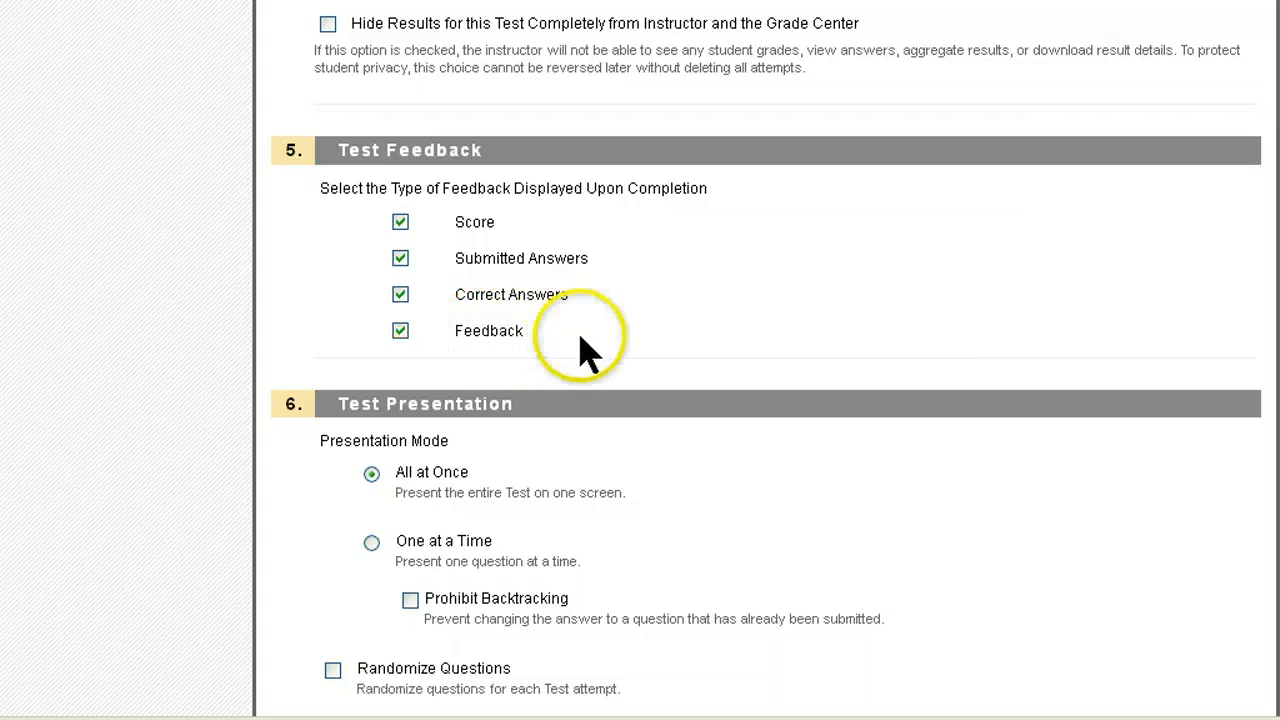
scroll(629, 357, "down", 3)
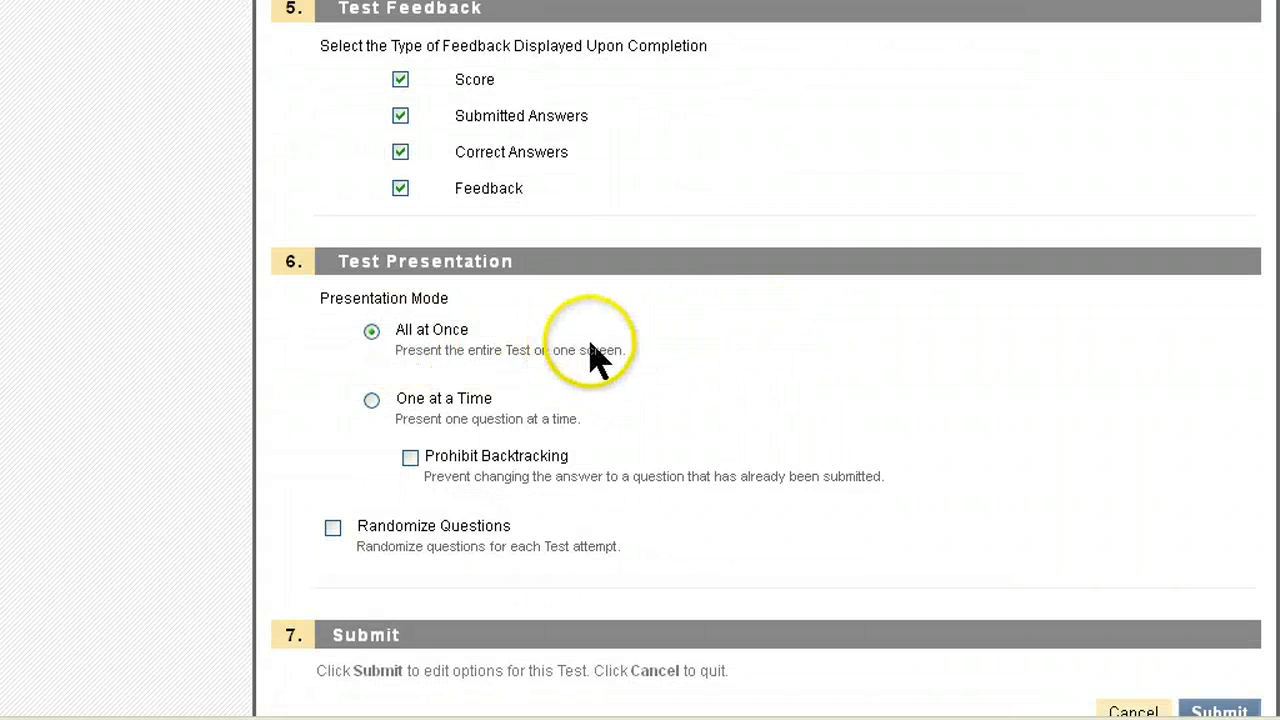
scroll(600, 357, "down", 1)
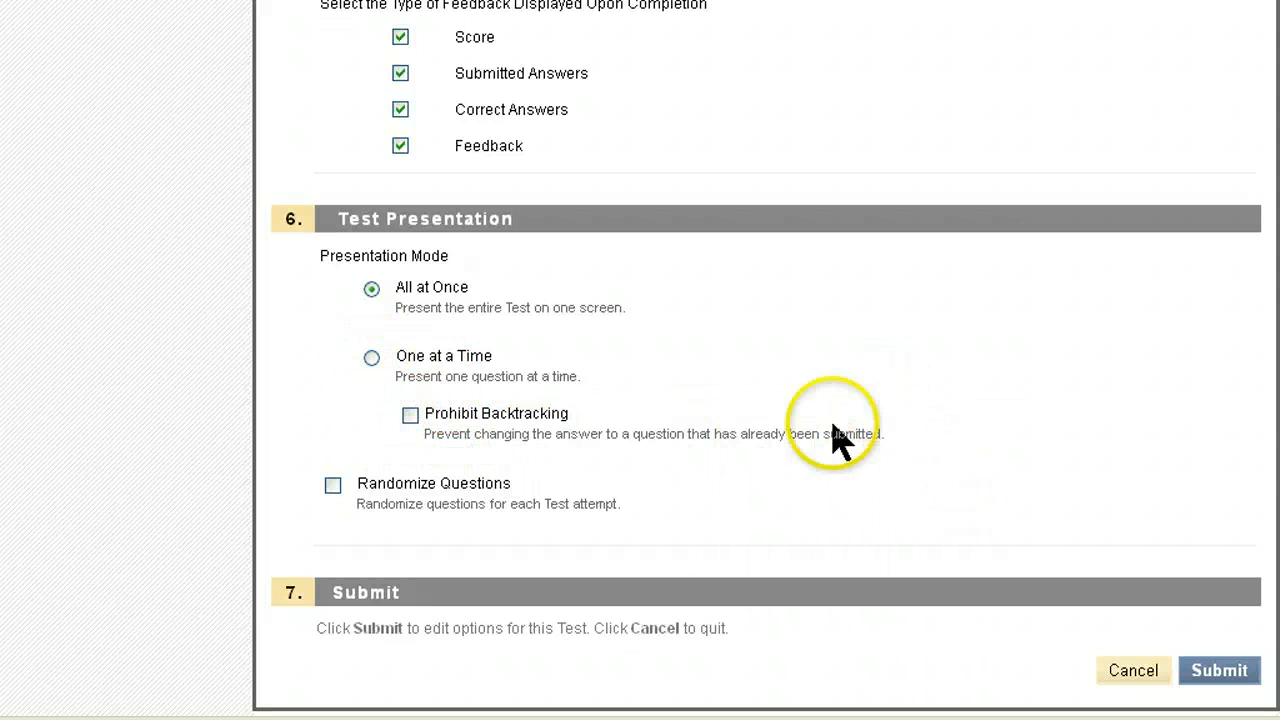
left_click(1223, 668)
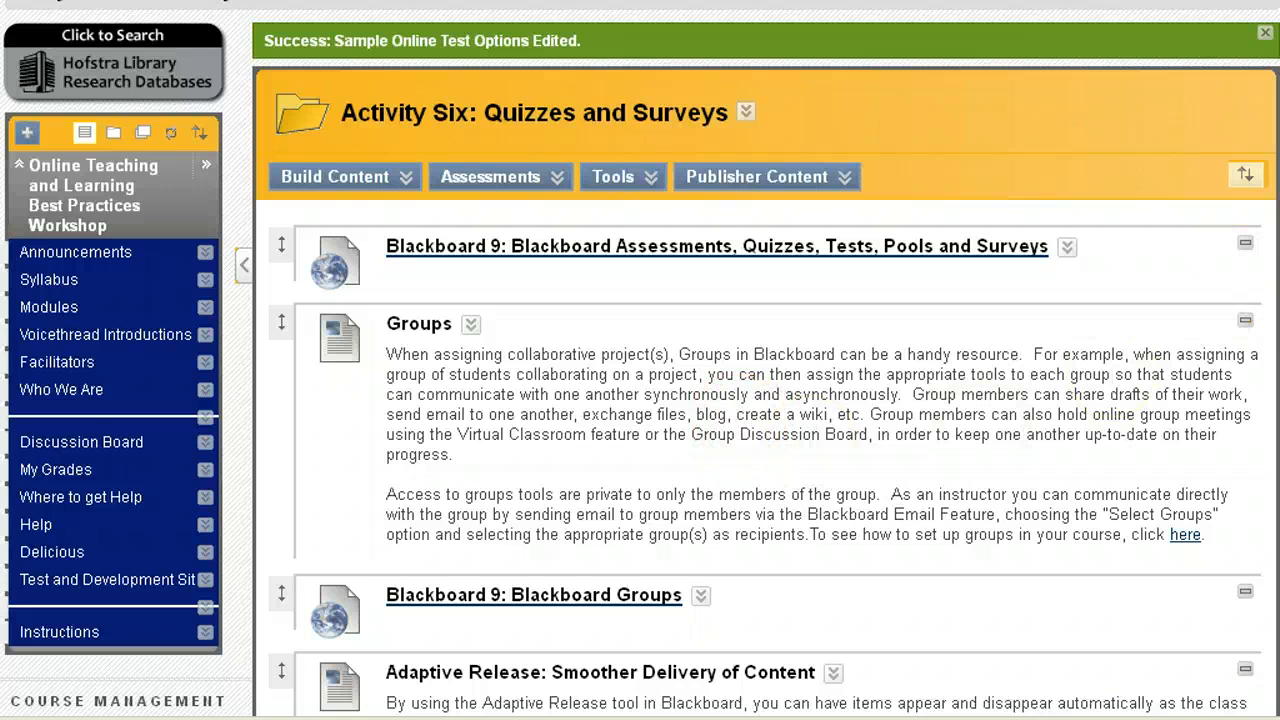
Step: Drag Sample Online Test above the Assessments, Quizzes, Tests link to sit first in Activity Six
scroll(563, 586, "down", 5)
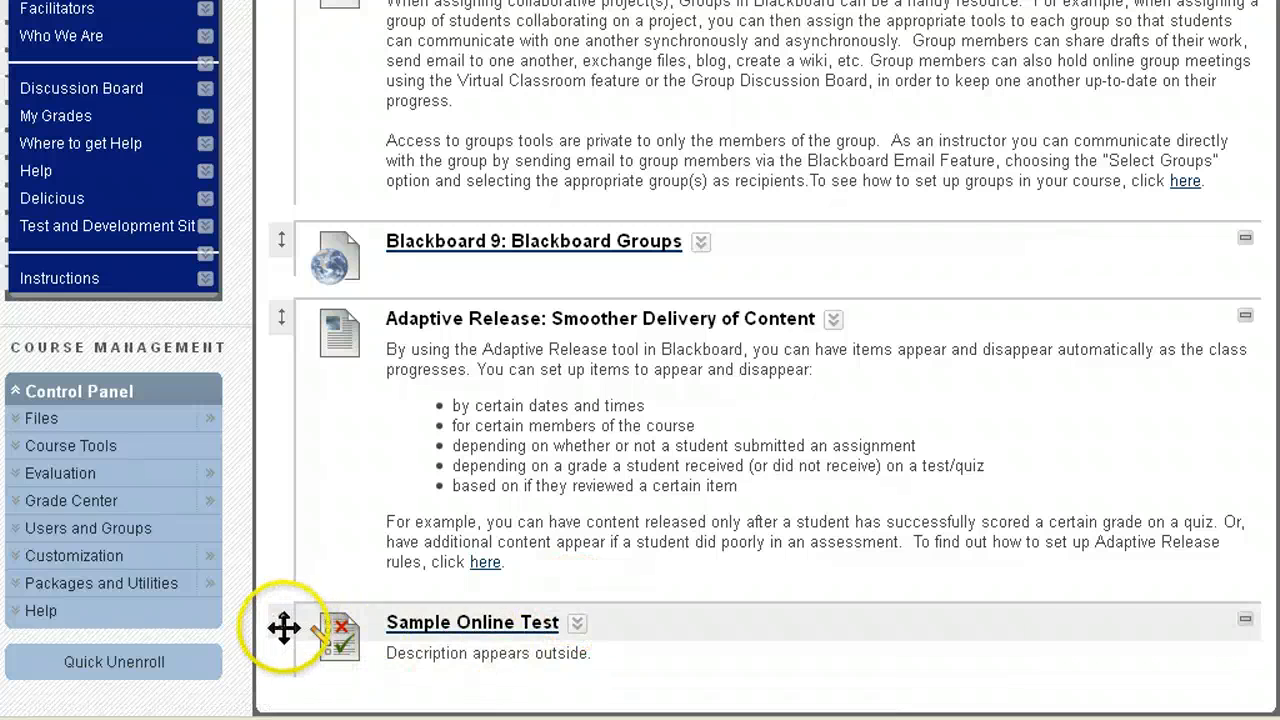
left_click_drag(284, 624, 328, 5)
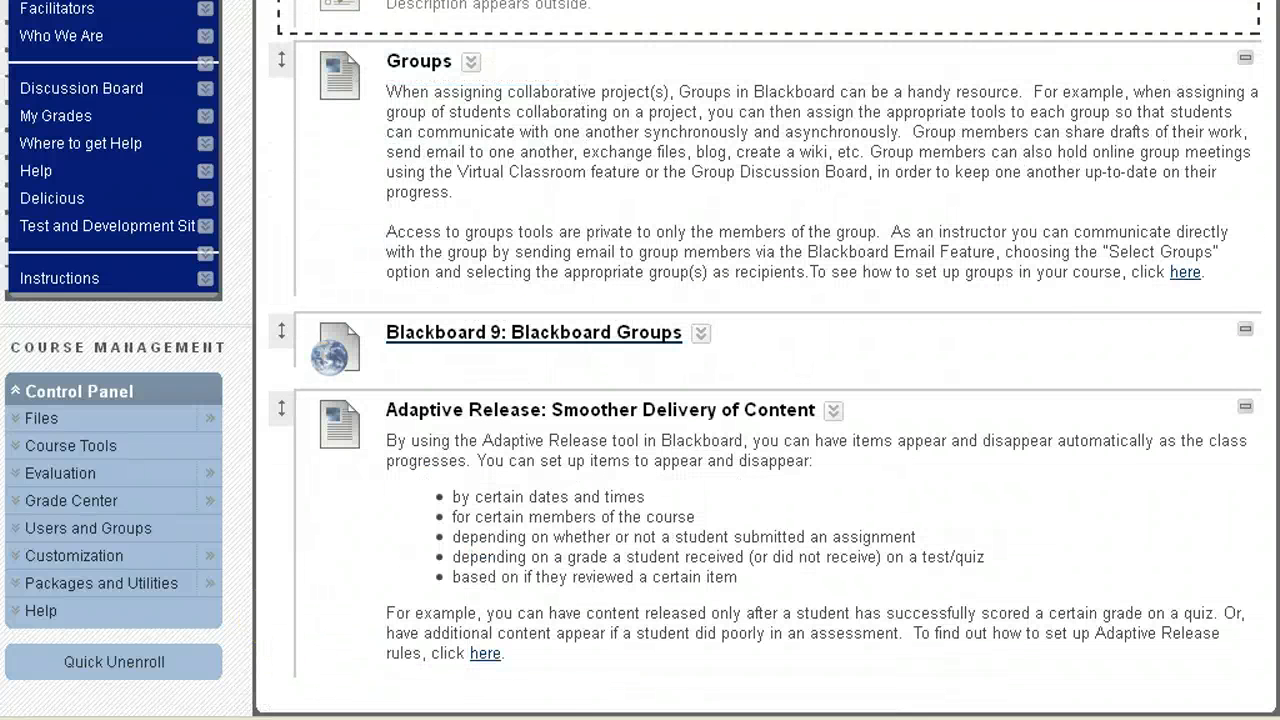
scroll(423, 323, "up", 5)
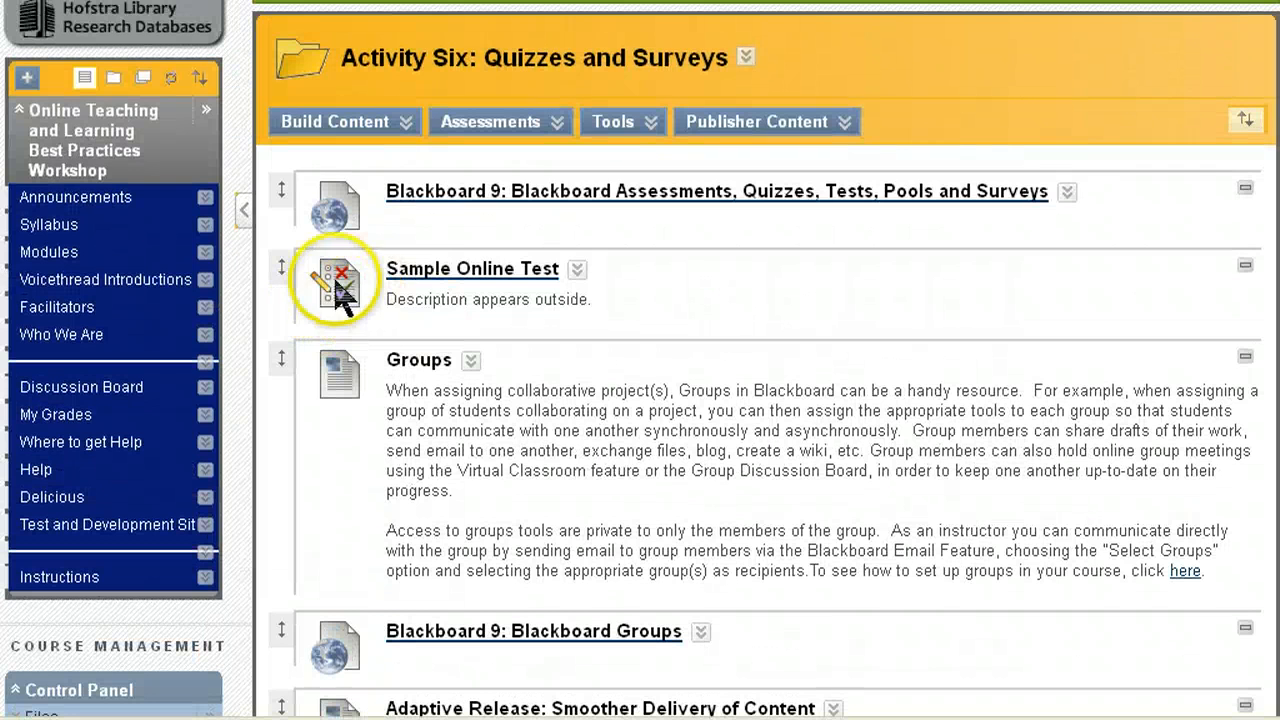
mouse_move(289, 225)
left_mouse_down()
mouse_move(286, 194)
mouse_move(286, 206)
left_mouse_up()
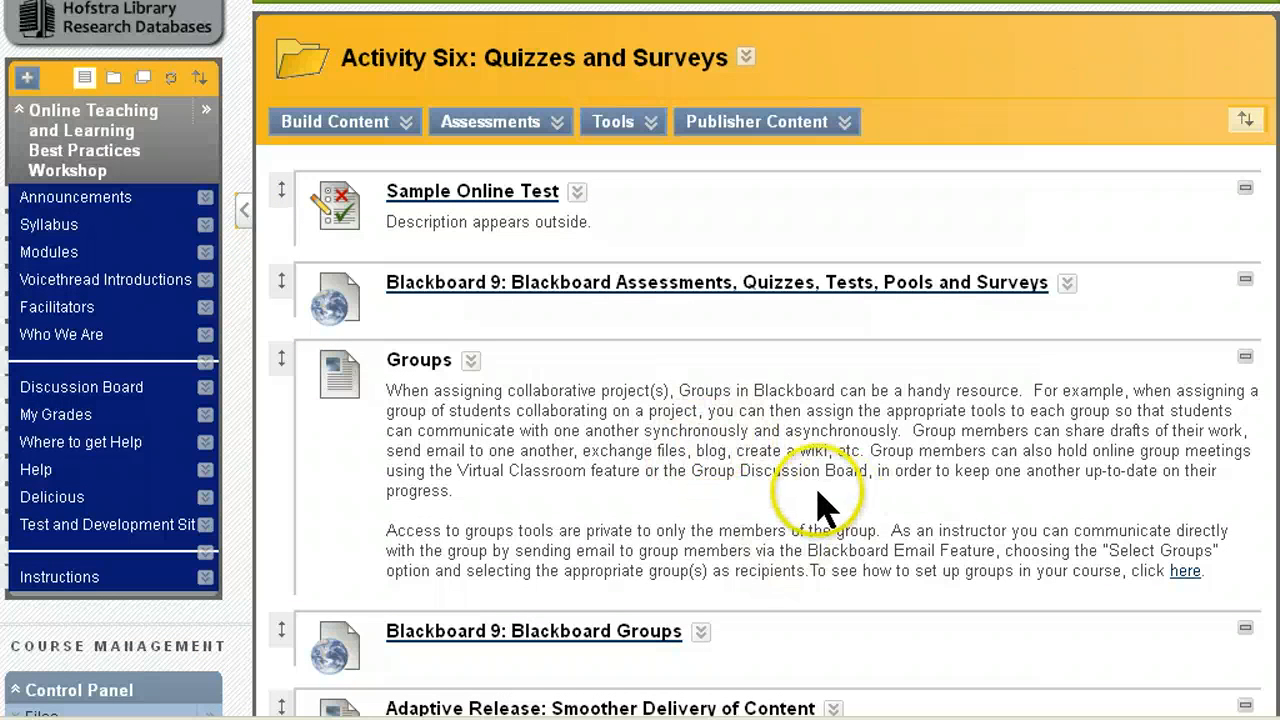